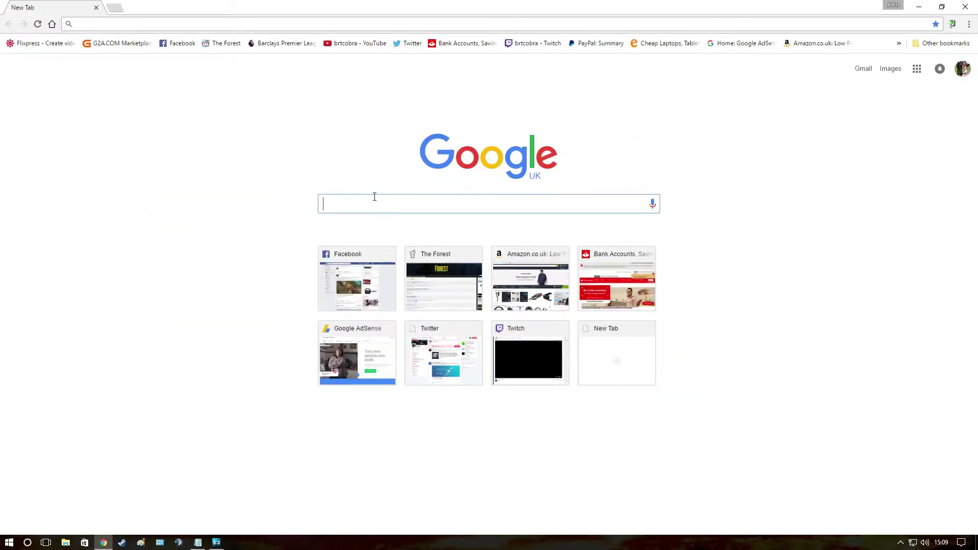
- Search Google for 'obs', visit the official OBS Studio home page, then close Chrome
type("obs")
key("Return")
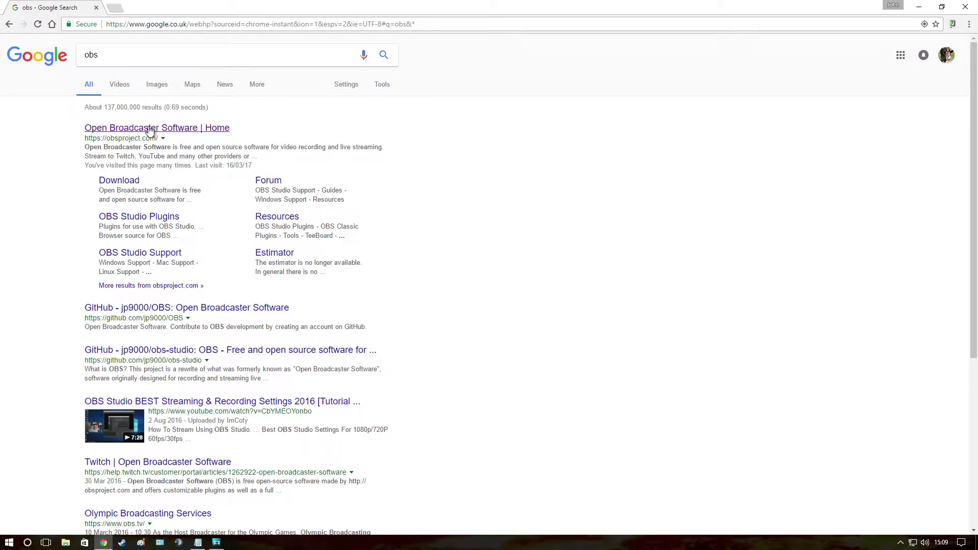
left_click(176, 129)
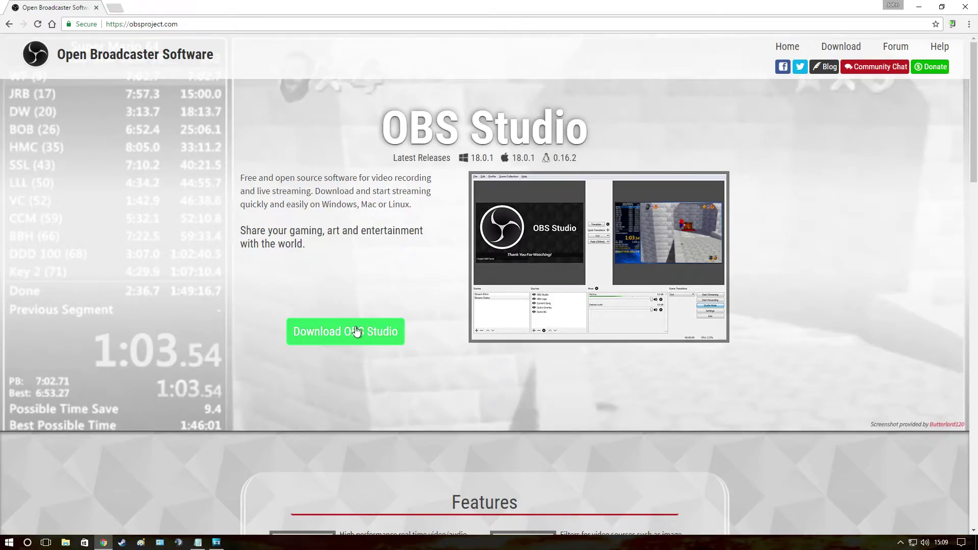
left_click(966, 6)
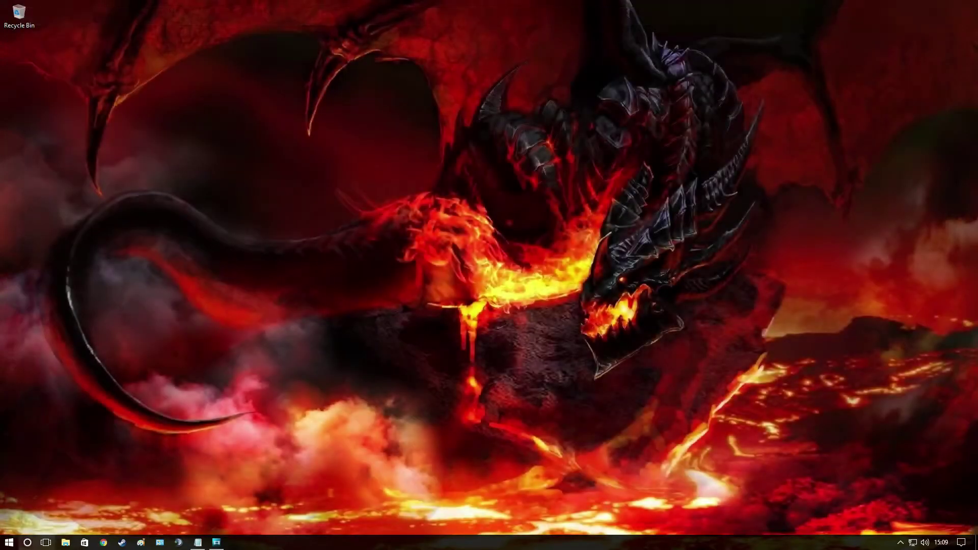
- Launch OBS Studio from Start and inspect the mixer's Advanced Audio Properties for Mic/Aux and Desktop Audio
left_click(8, 543)
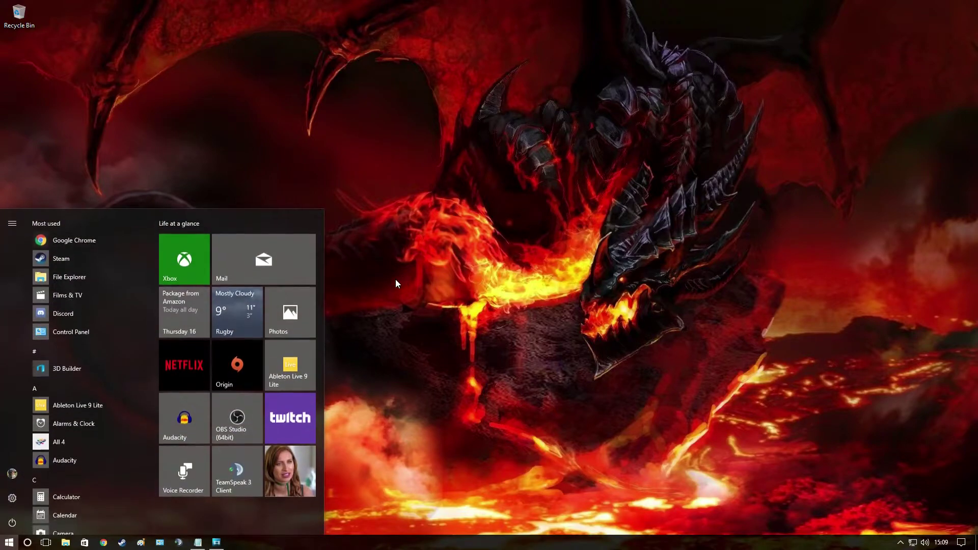
left_click(247, 425)
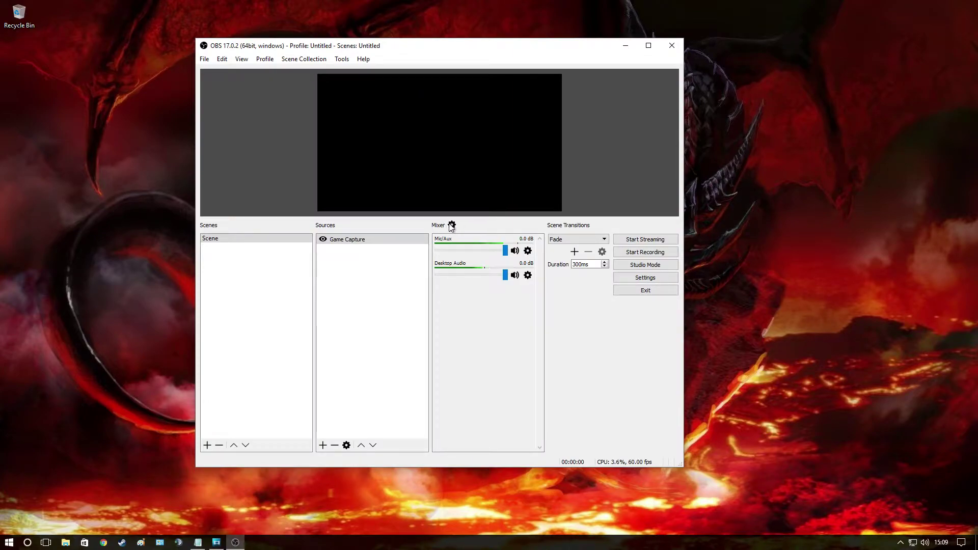
left_click(451, 225)
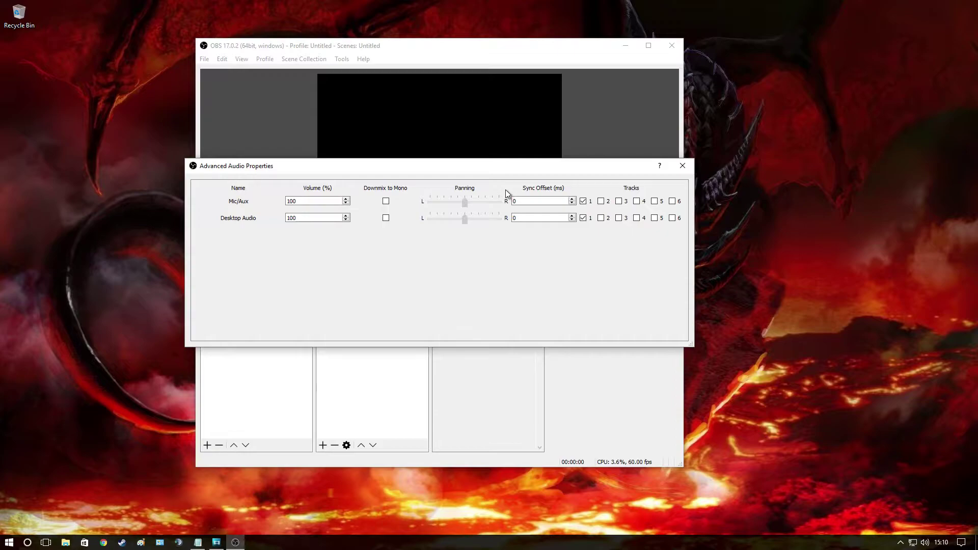
left_click(682, 166)
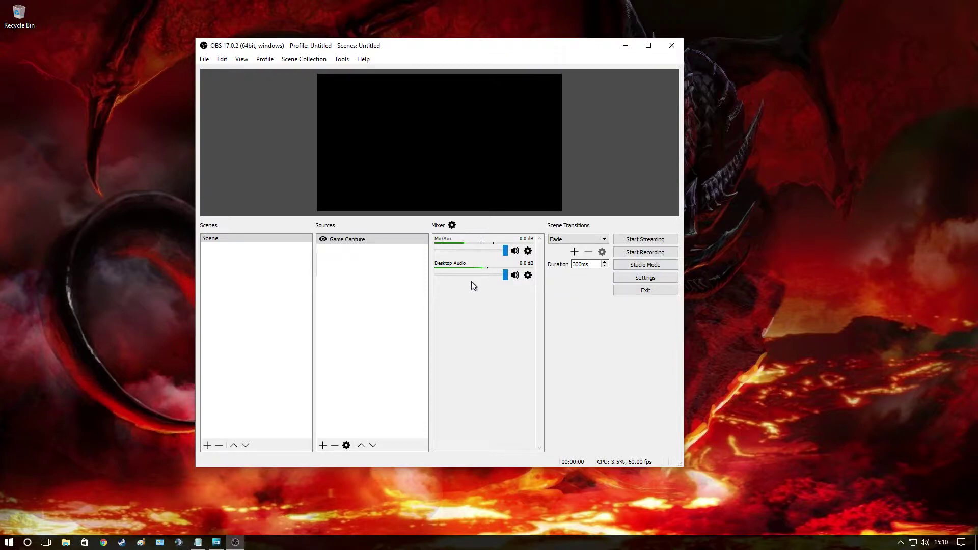
- In OBS Settings, keep the stream type as Custom Streaming Server with YouTube's RTMP URL
left_click(645, 279)
left_click_drag(373, 65, 514, 64)
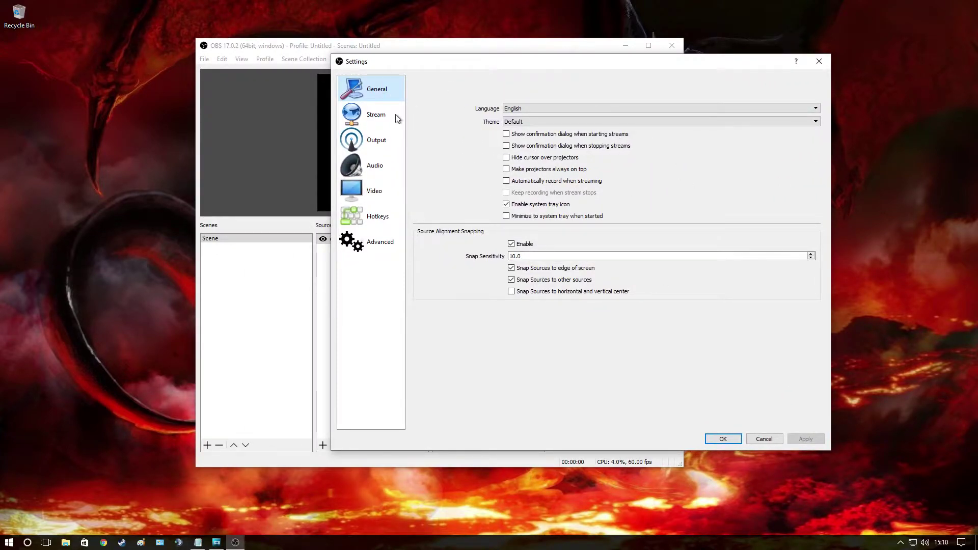
left_click(378, 121)
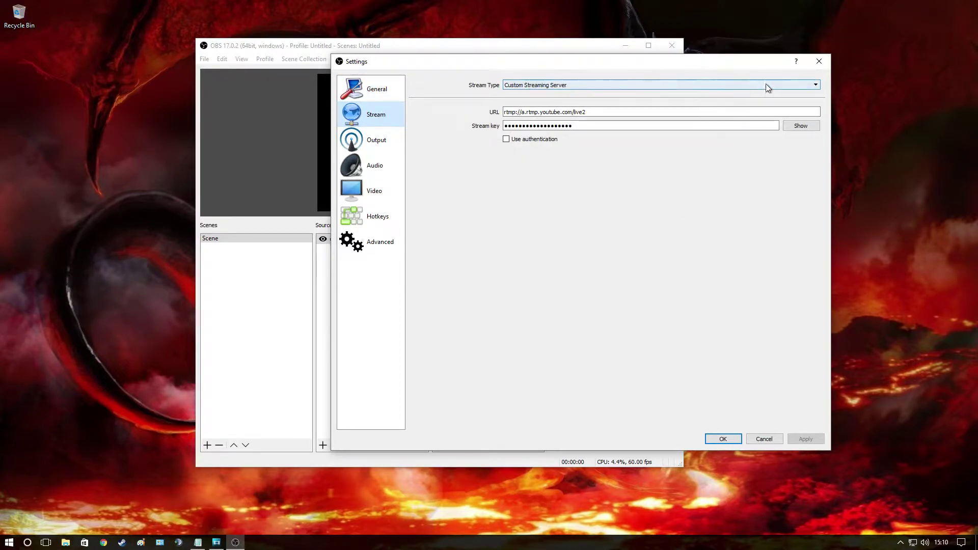
left_click(816, 85)
left_click(663, 100)
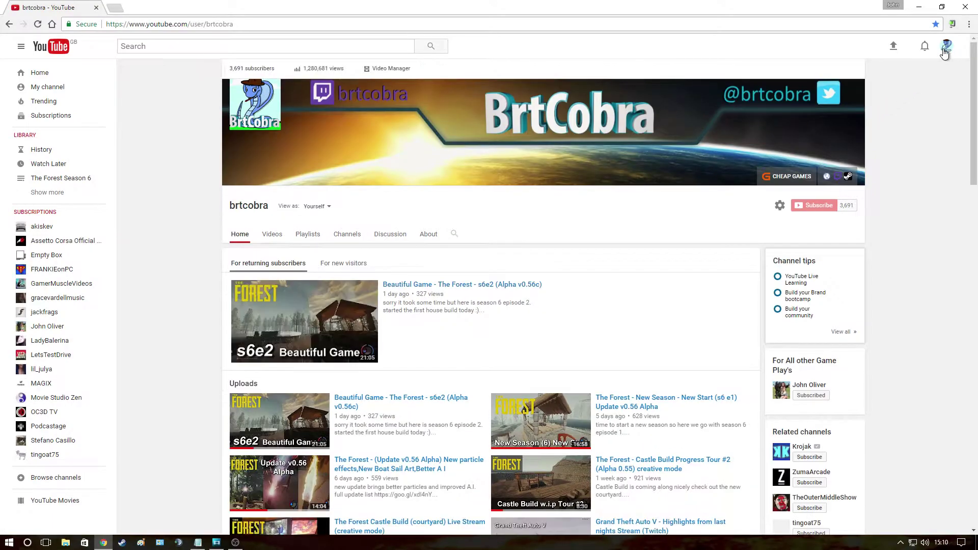
- Open Creator Studio's Live Streaming dashboard at Encoder Setup and snap Chrome to the left half
left_click(947, 46)
left_click(888, 113)
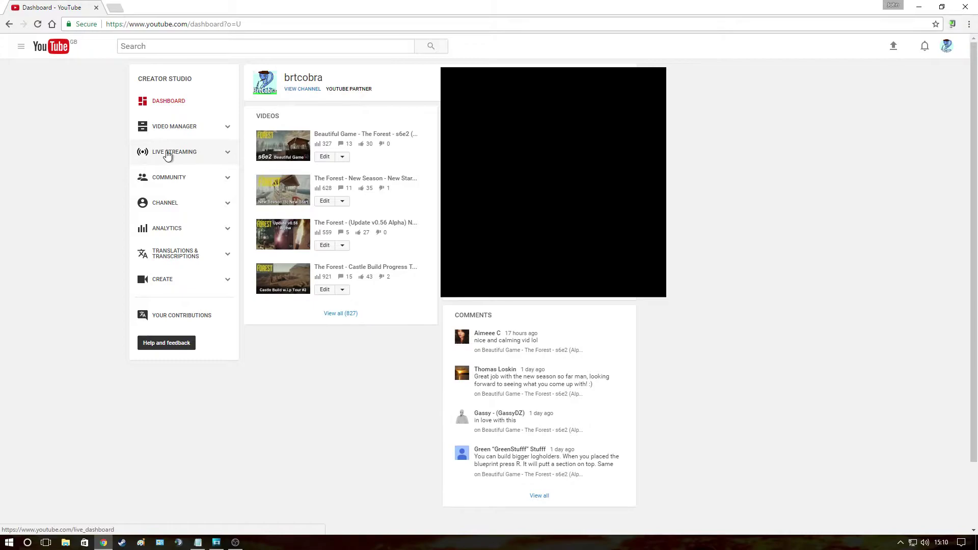
left_click(195, 154)
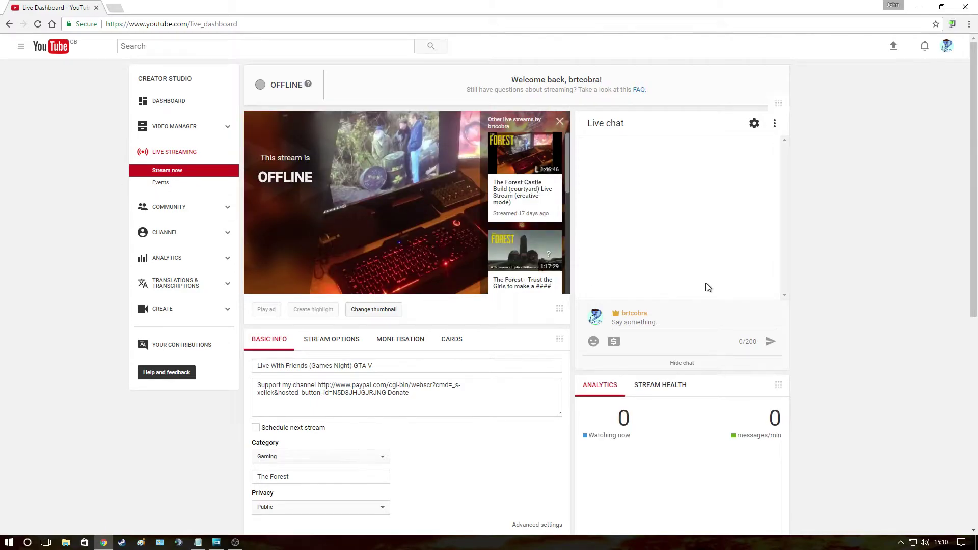
scroll(807, 294, "down", 5)
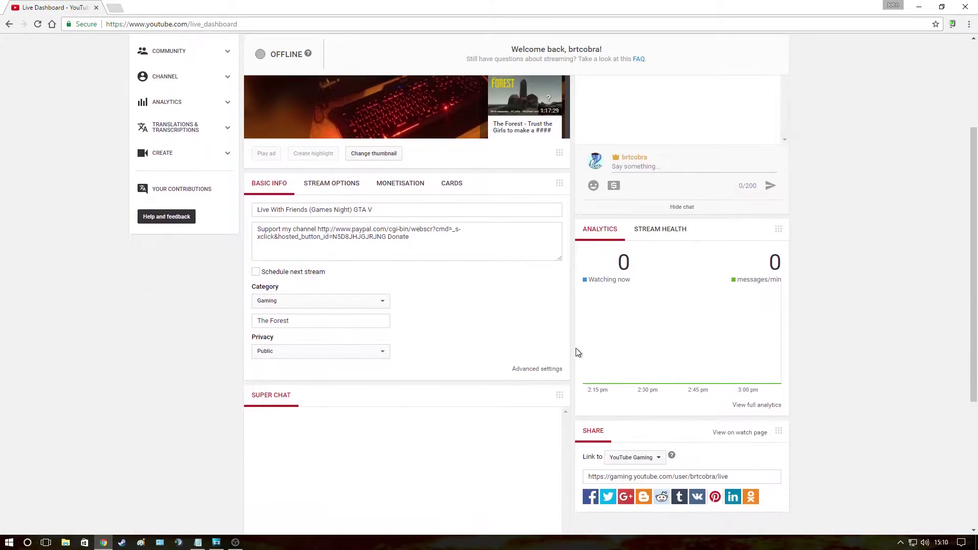
scroll(553, 350, "down", 3)
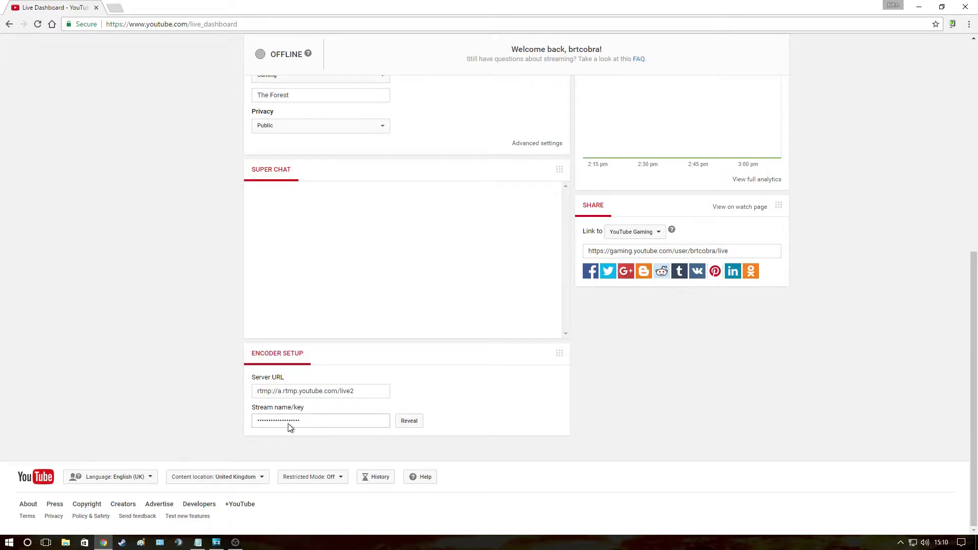
left_click_drag(423, 8, 2, 30)
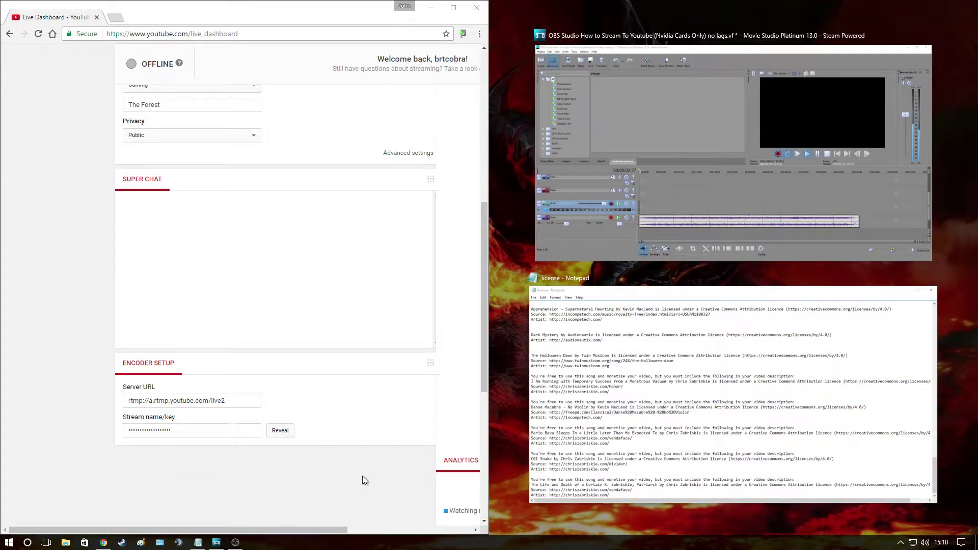
- Paste YouTube's stream key into OBS's stream settings, save them, and minimize Chrome
left_click(235, 542)
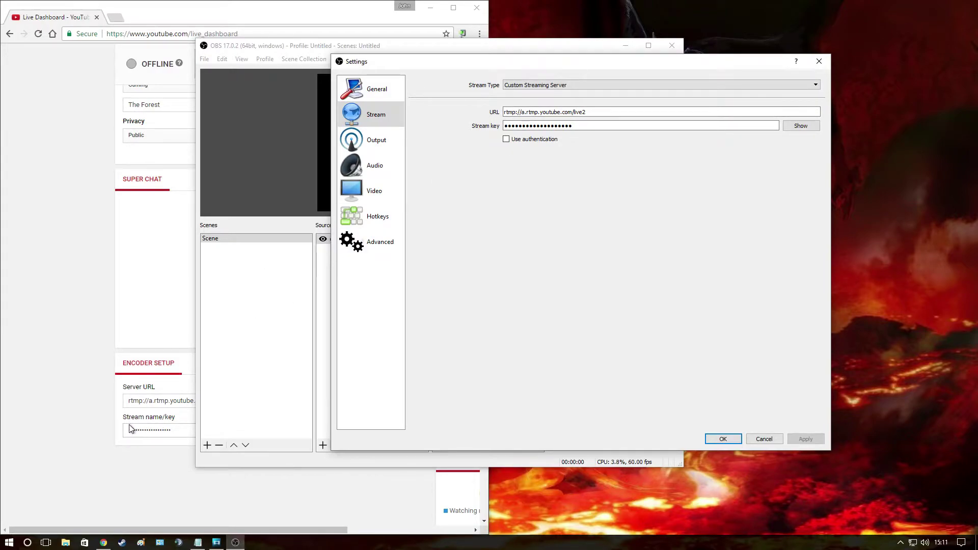
left_click(553, 129)
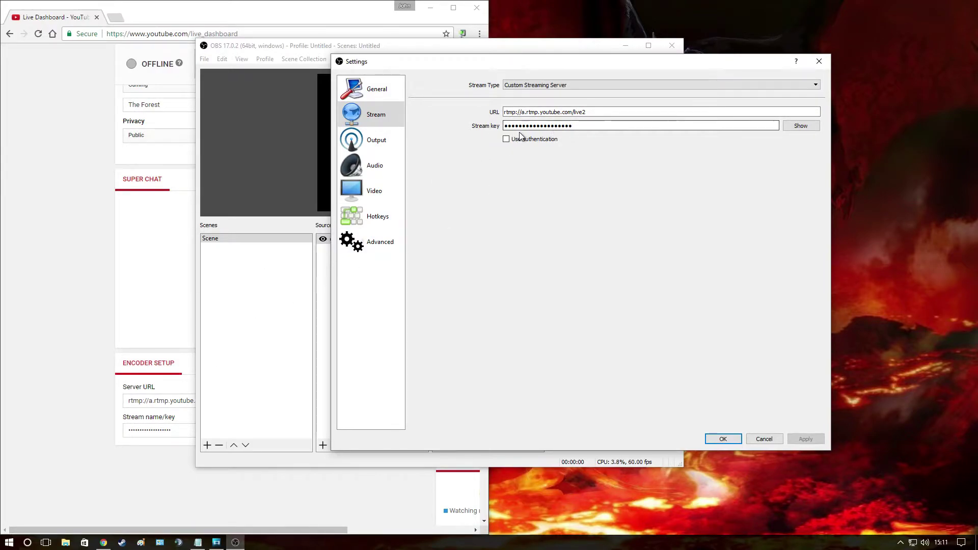
left_click(723, 440)
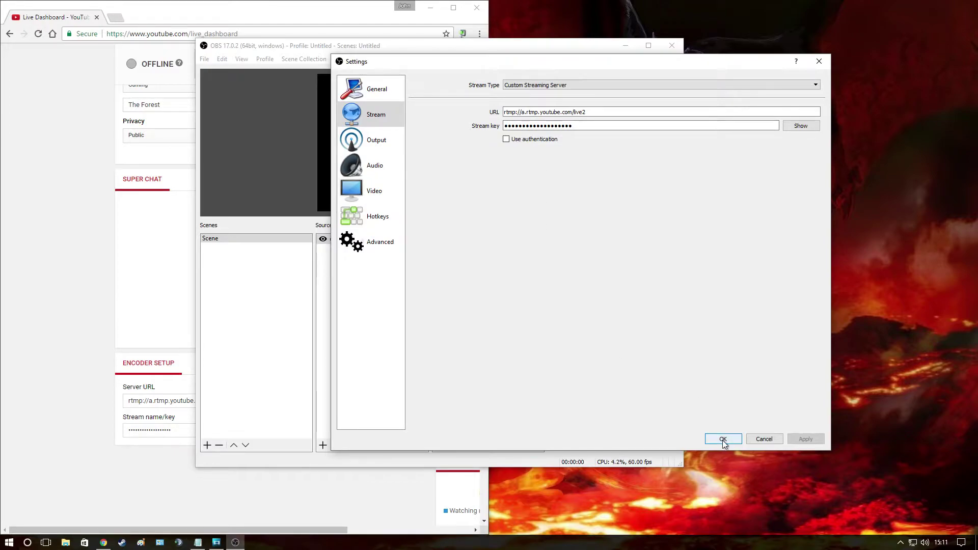
left_click(430, 8)
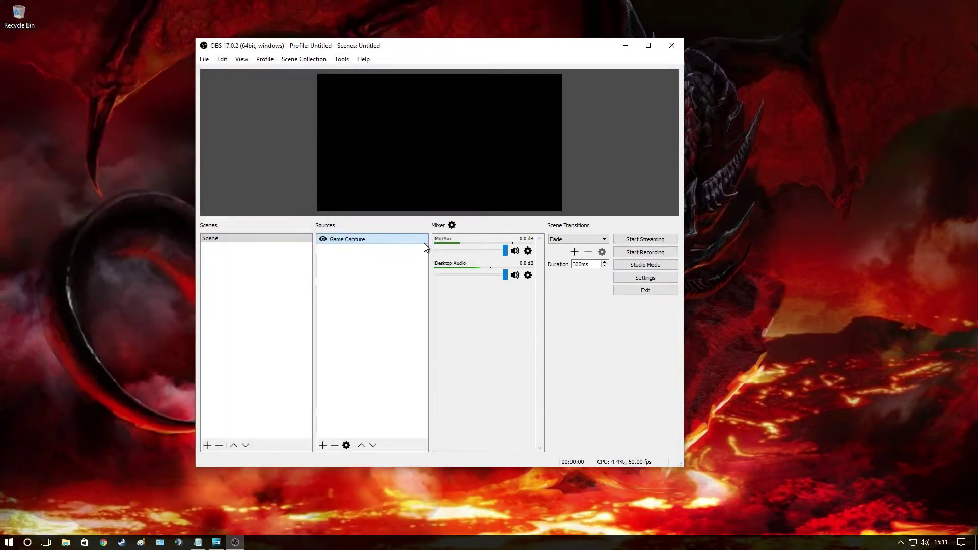
- Review the Stream and Output settings (NVENC H.264, CBR, 2500 bitrate, 1280x720), ending on Audio
left_click(626, 278)
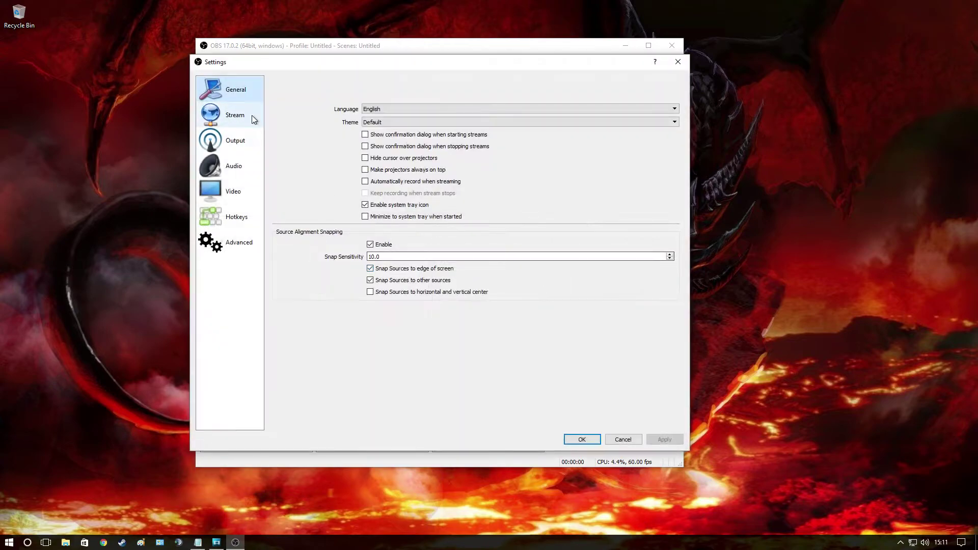
left_click(240, 118)
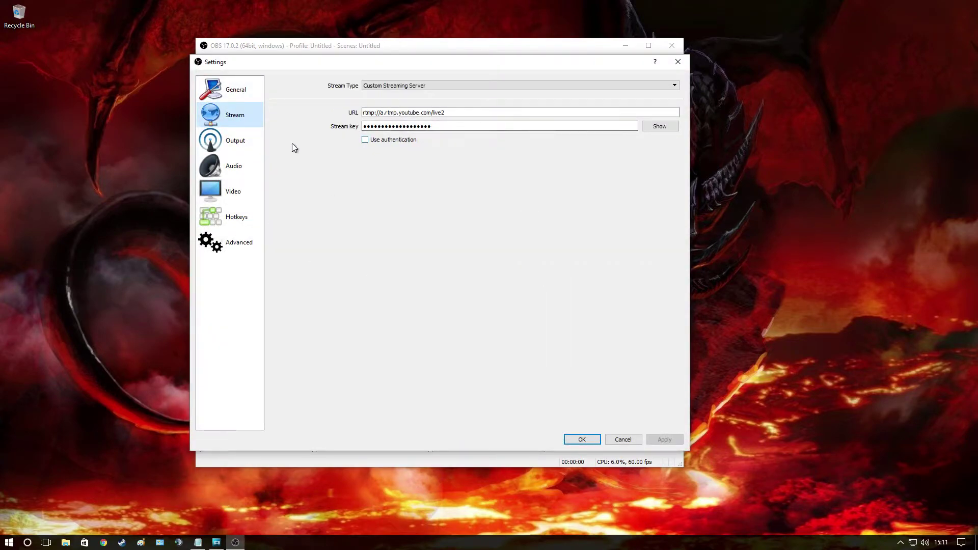
left_click(237, 145)
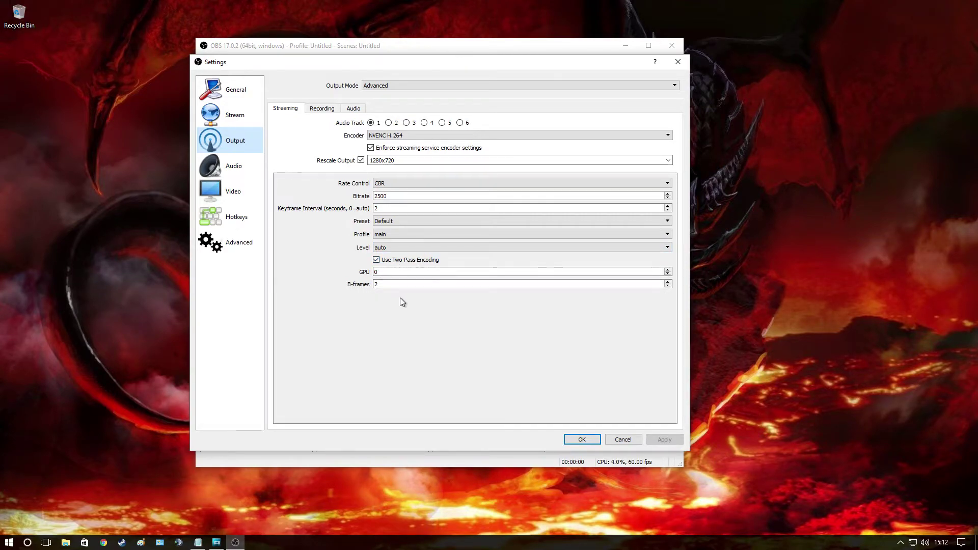
left_click(239, 172)
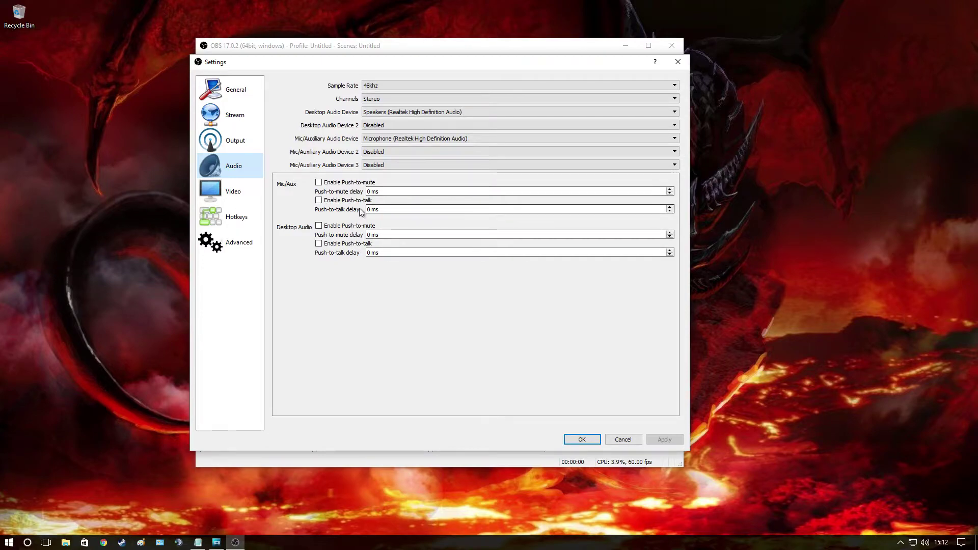
- Check the audio devices, then view Video (1920x1080, 60 FPS) and the Hotkeys page
left_click(232, 193)
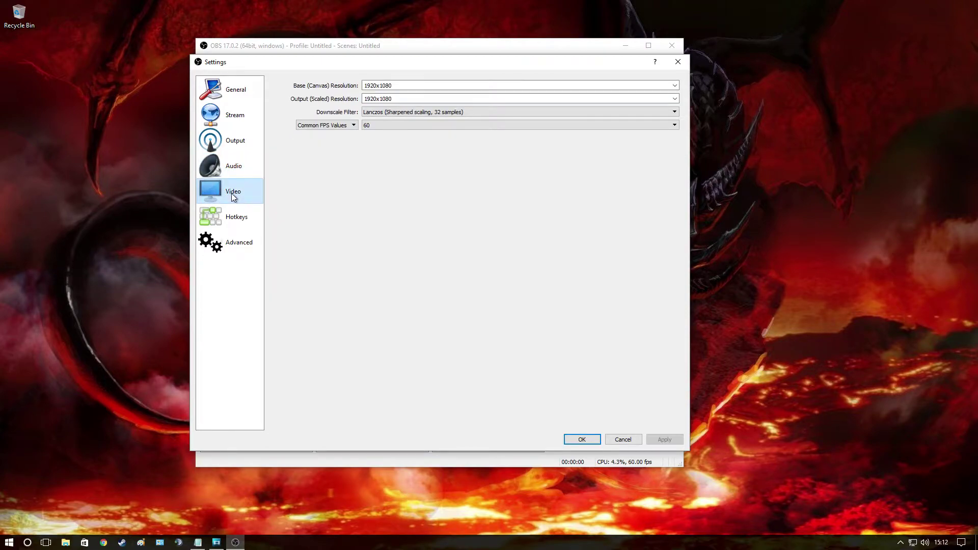
left_click(247, 222)
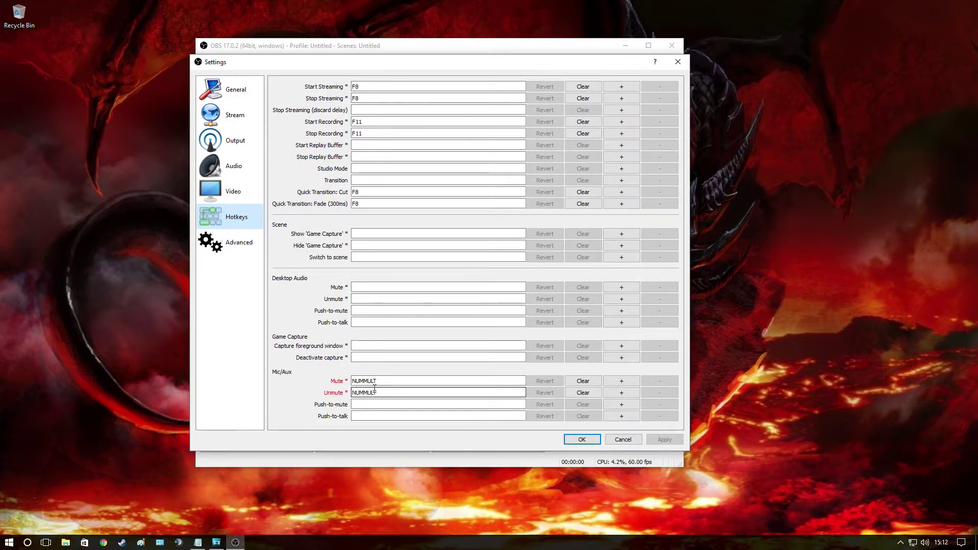
- Look over the Advanced settings page, then close Settings with OK
left_click(250, 244)
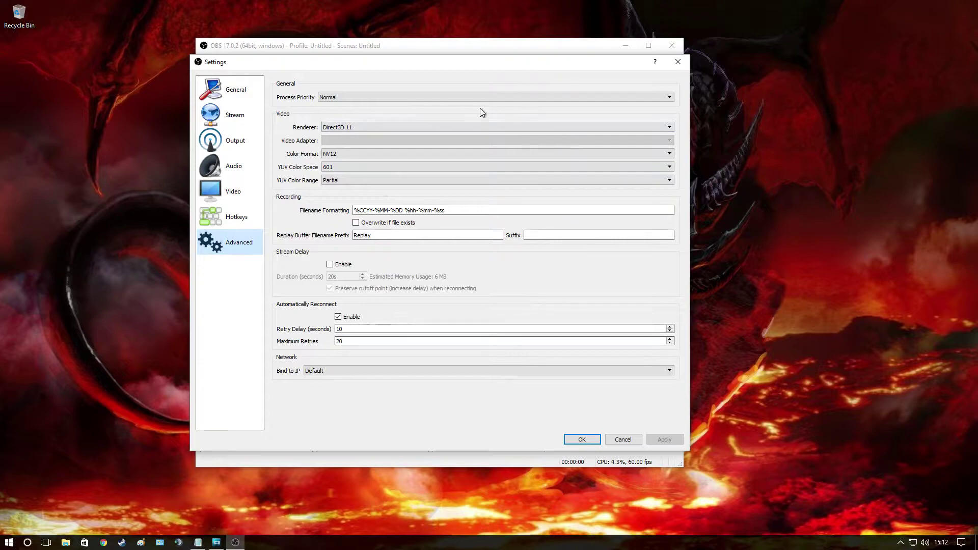
left_click(580, 439)
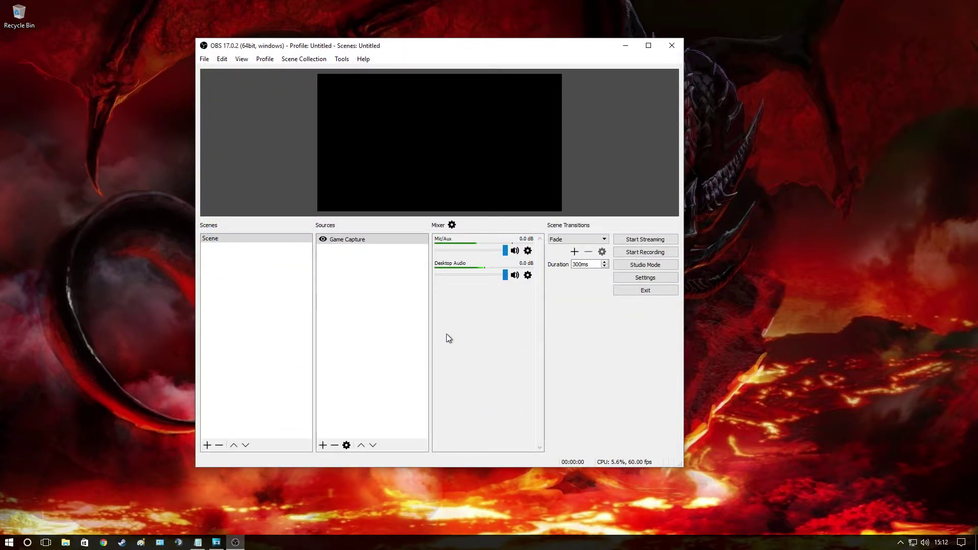
- Toggle Desktop Audio onto track 2 and back off, leaving both sources on track 1 only
left_click(451, 225)
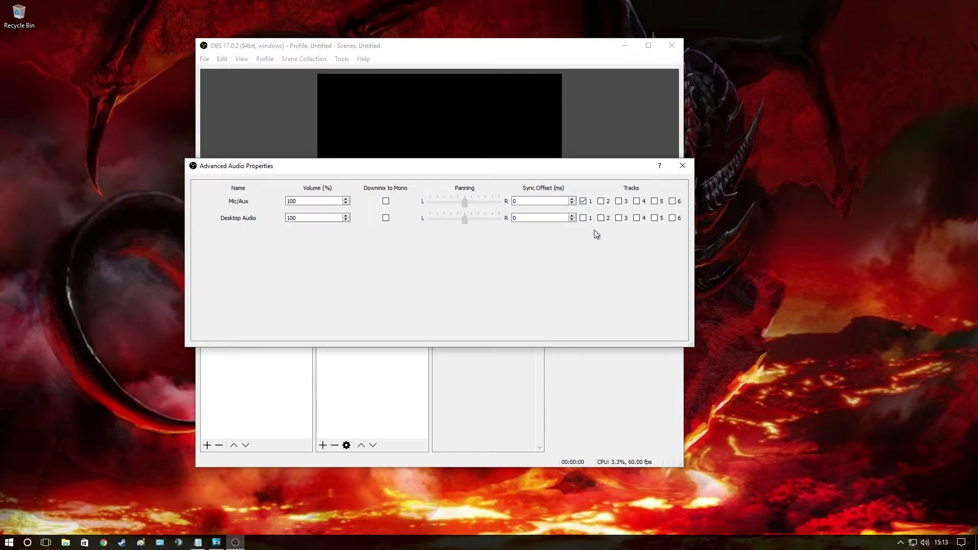
left_click(600, 218)
left_click(602, 219)
left_click(683, 165)
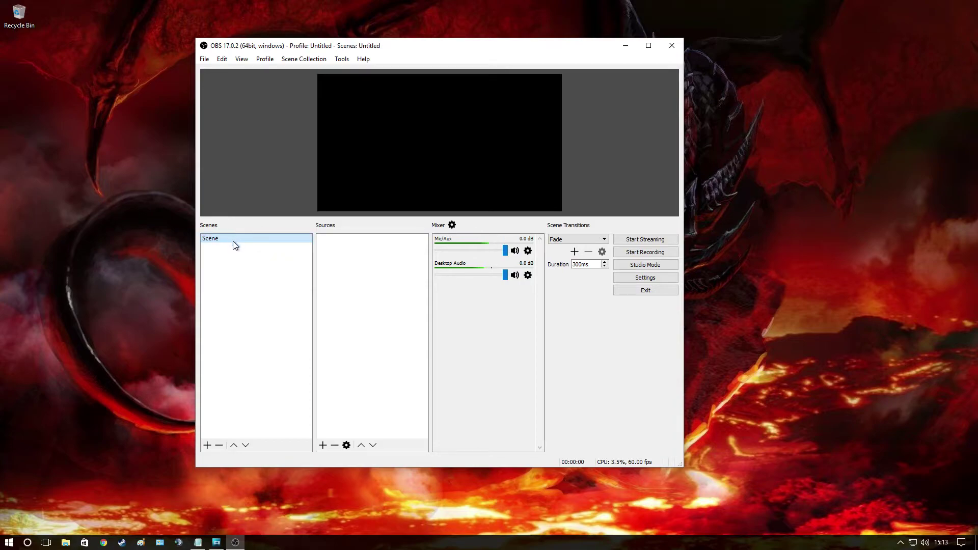
- Add a Game Capture source to the scene that captures any fullscreen application
right_click(229, 257)
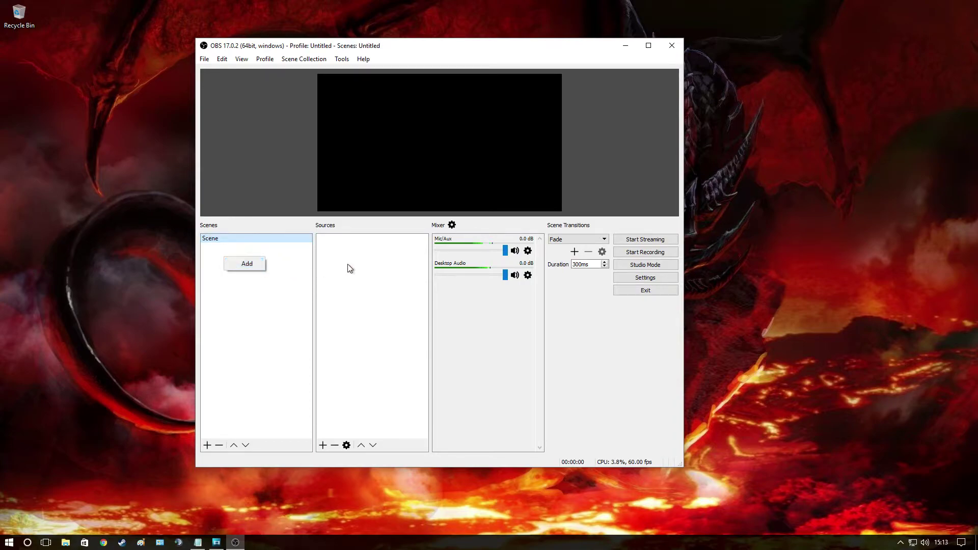
left_click(320, 281)
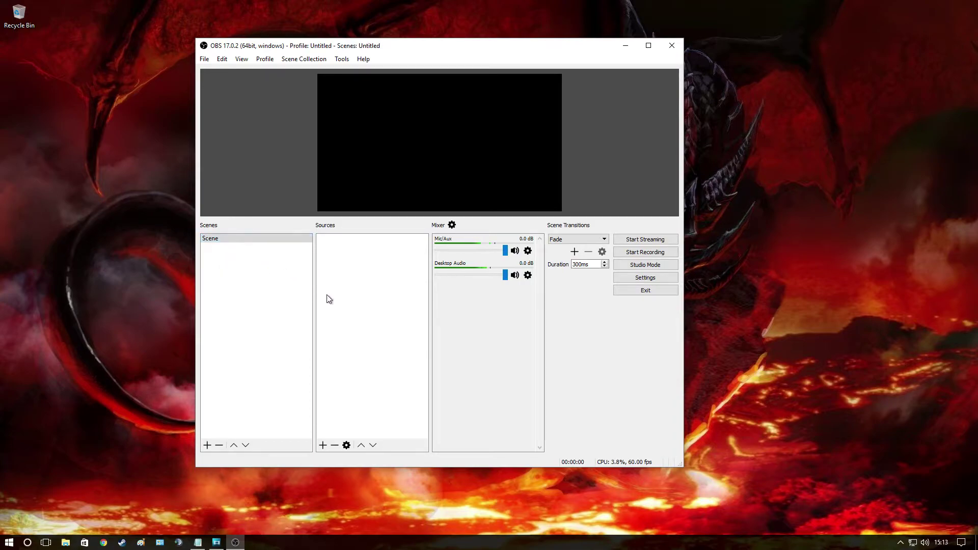
right_click(347, 249)
mouse_move(371, 255)
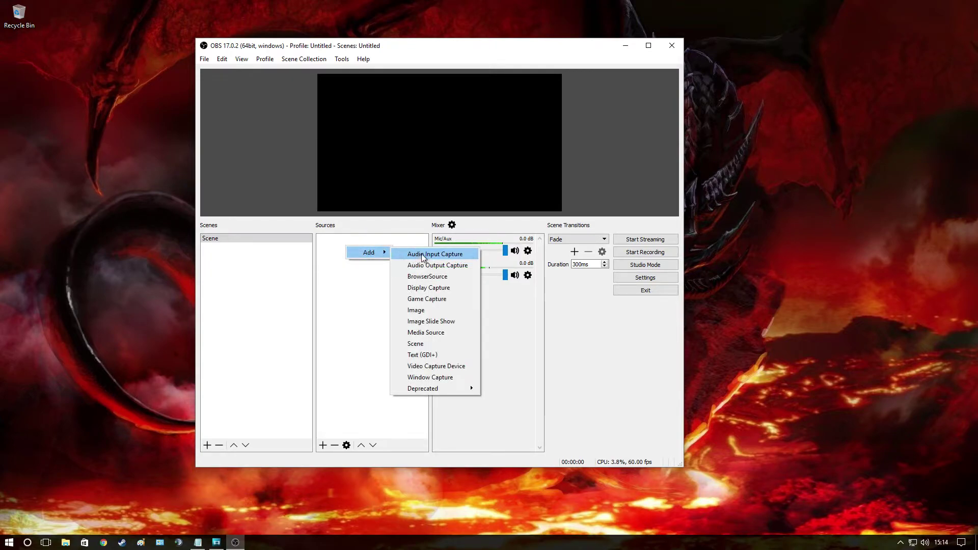
left_click(426, 299)
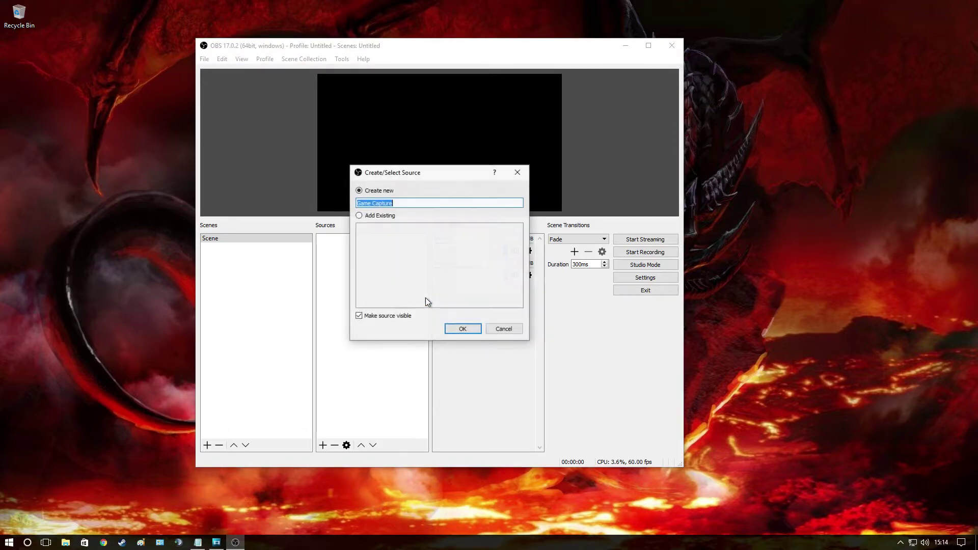
left_click(463, 329)
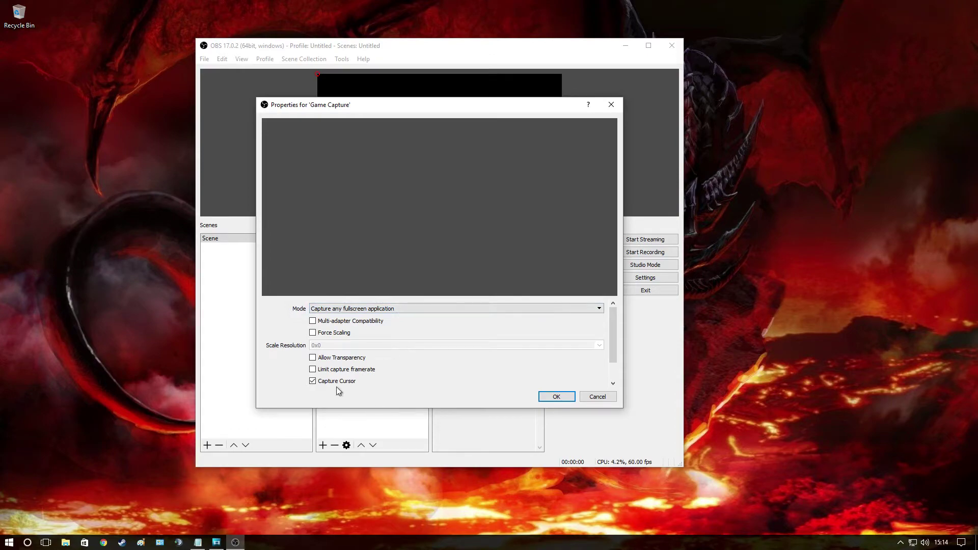
scroll(322, 388, "down", 2)
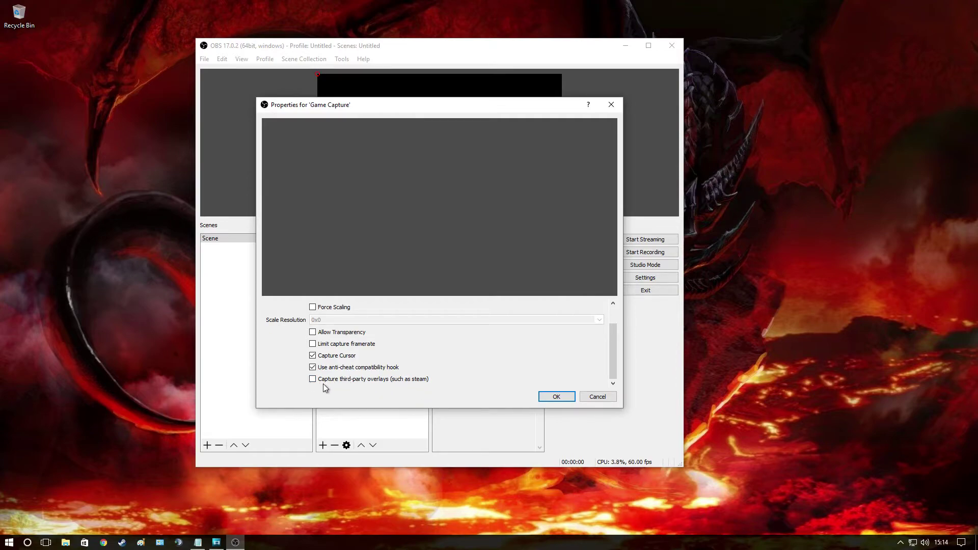
left_click(555, 402)
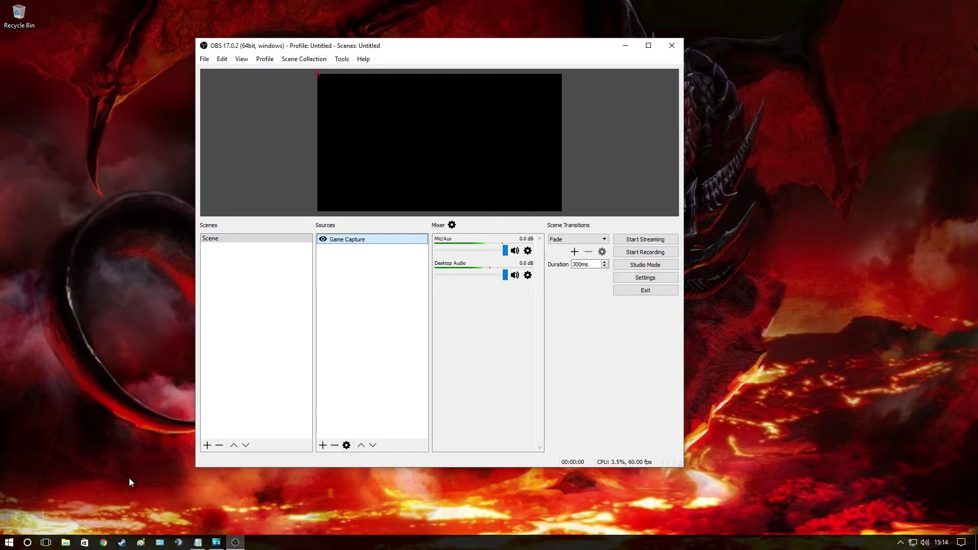
- Open the Streamlabs dashboard from Chrome's bookmarks and move the browser window right
left_click(103, 543)
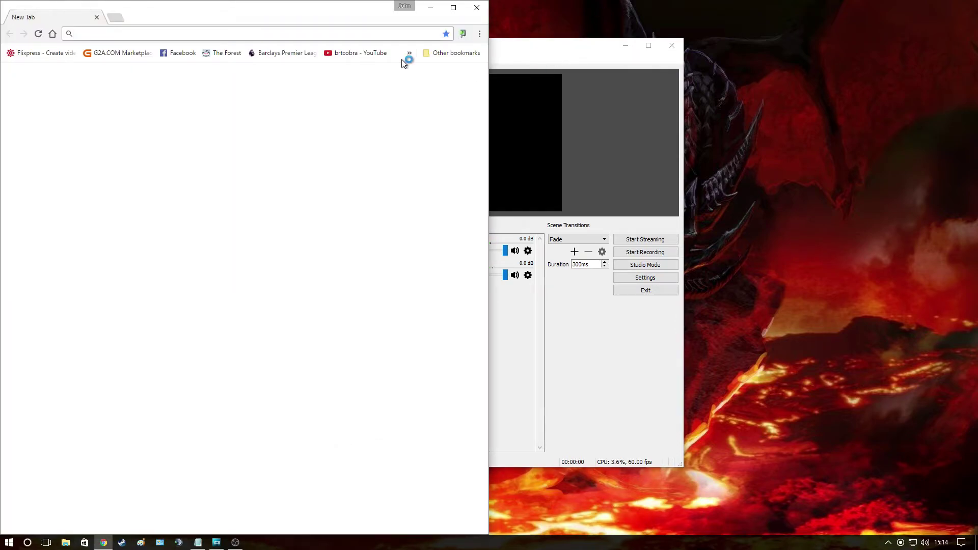
left_click(410, 53)
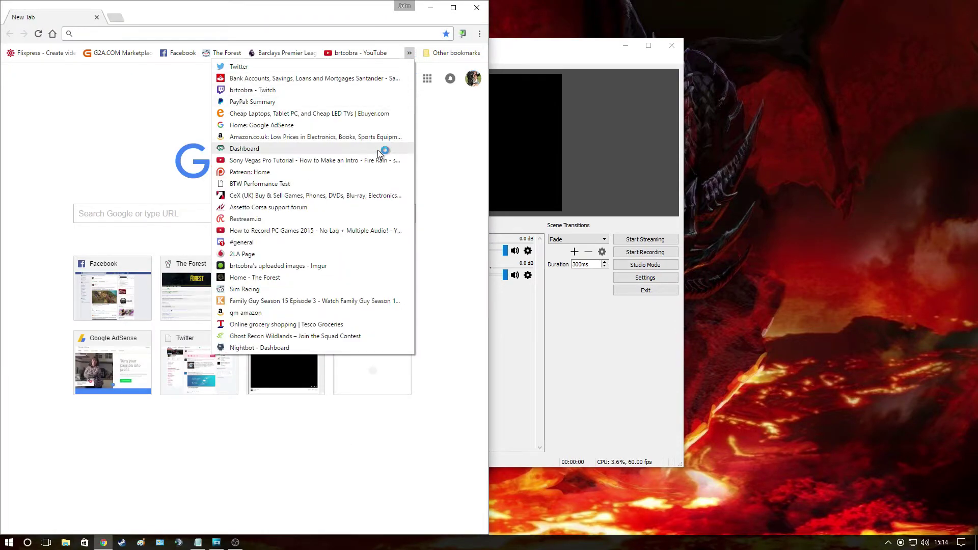
left_click(265, 149)
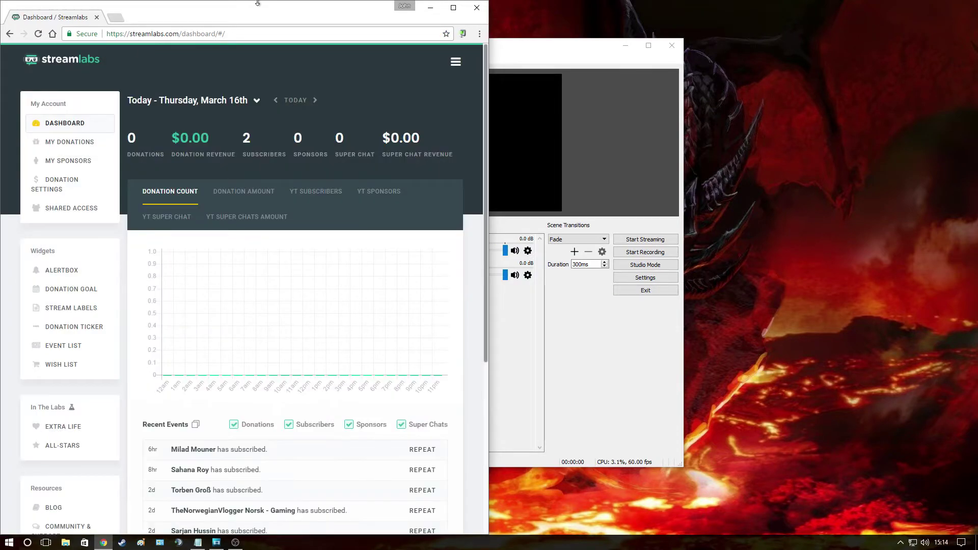
left_click_drag(257, 2, 349, 5)
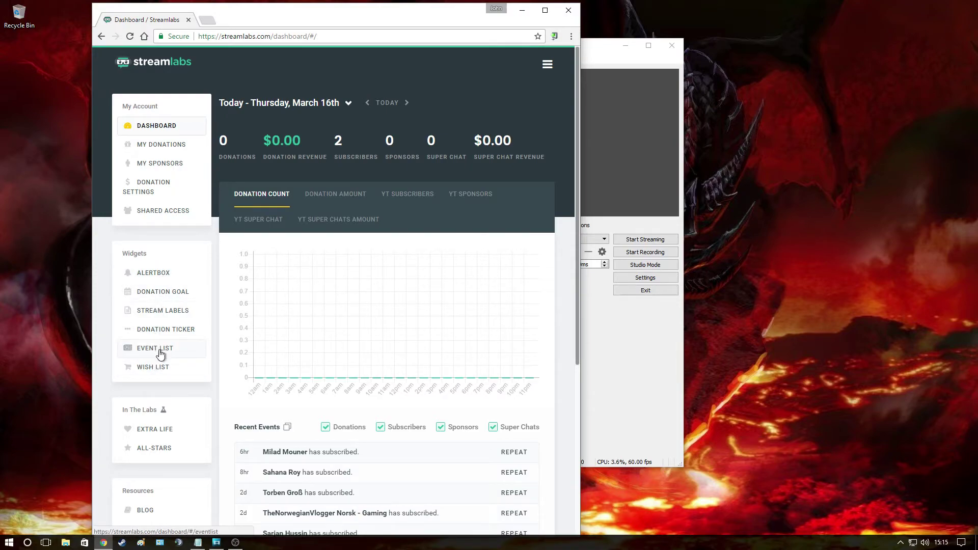
- Go to the Alert Box widget settings, reveal its widget URL and select it for copying
left_click(154, 275)
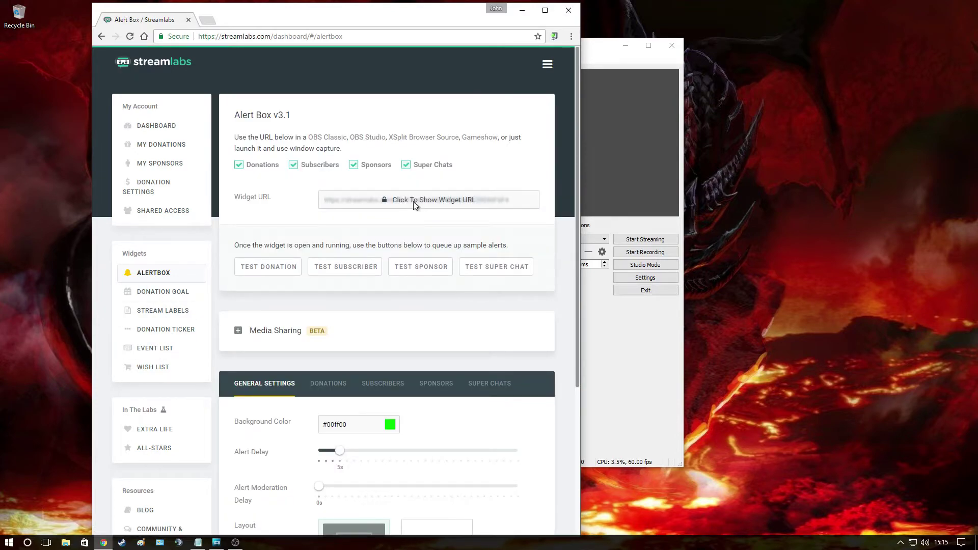
left_click(414, 201)
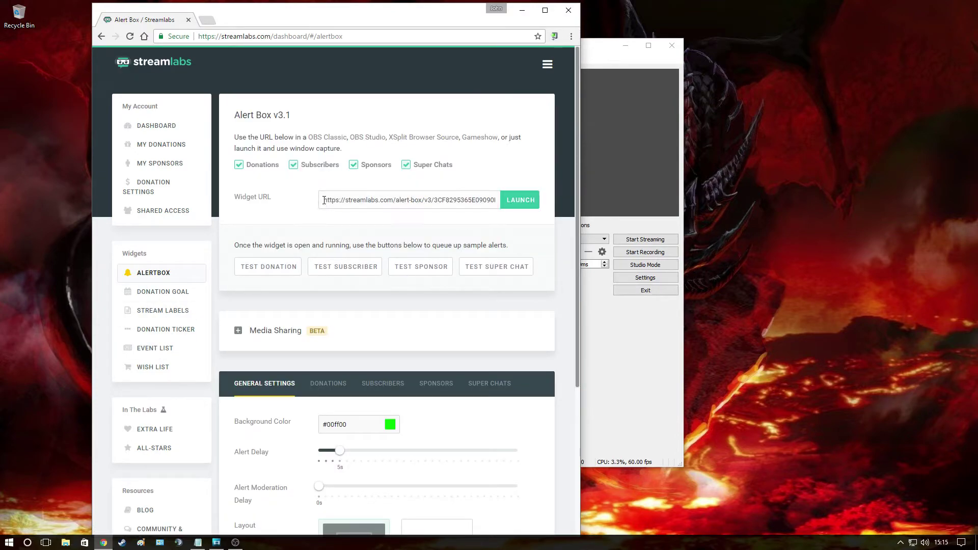
left_click_drag(325, 200, 497, 203)
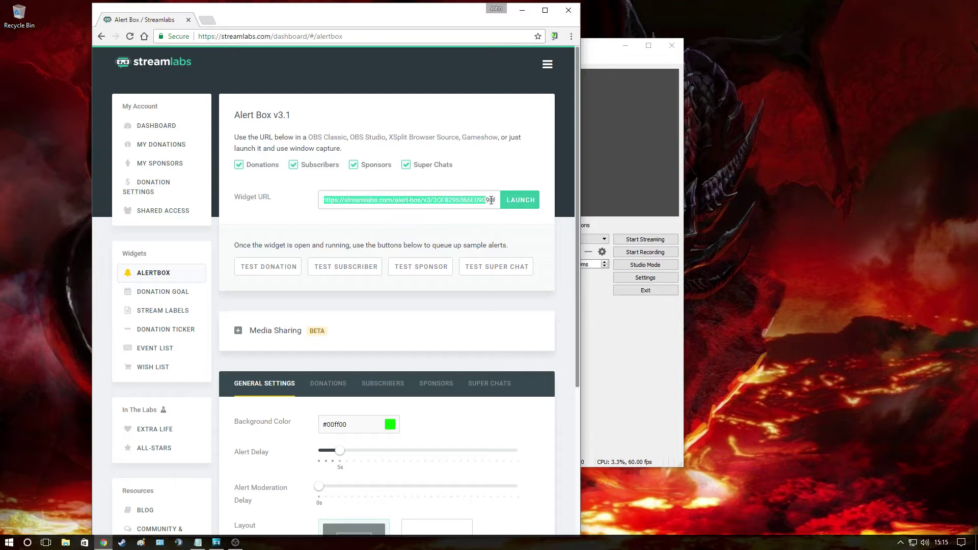
right_click(464, 203)
- Copy the widget URL and add a browser source named 'alert box' in OBS
left_click(493, 207)
left_click(597, 53)
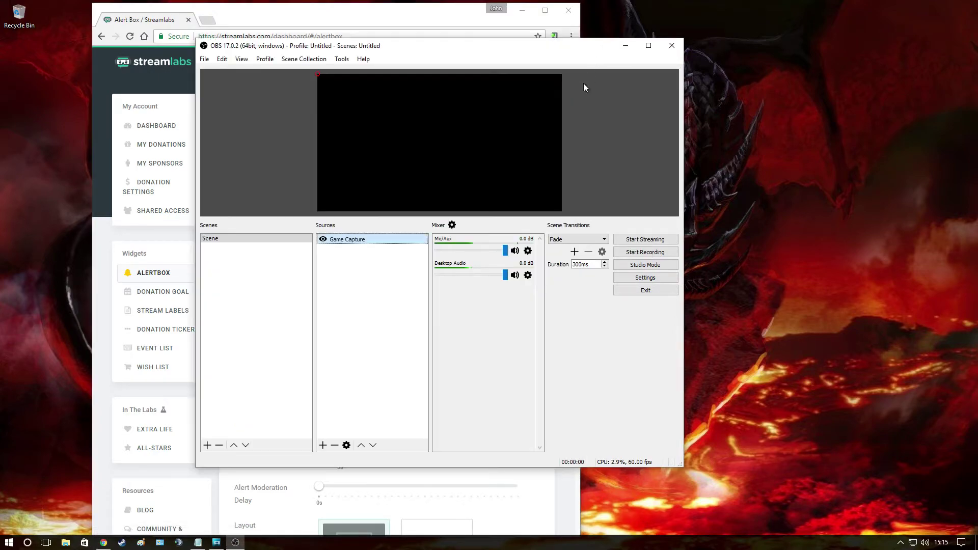
right_click(349, 277)
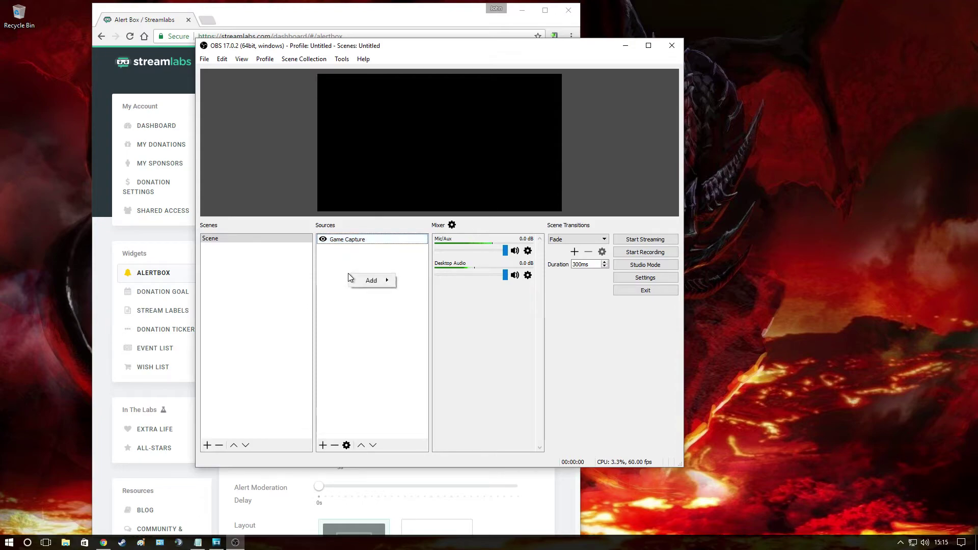
mouse_move(375, 282)
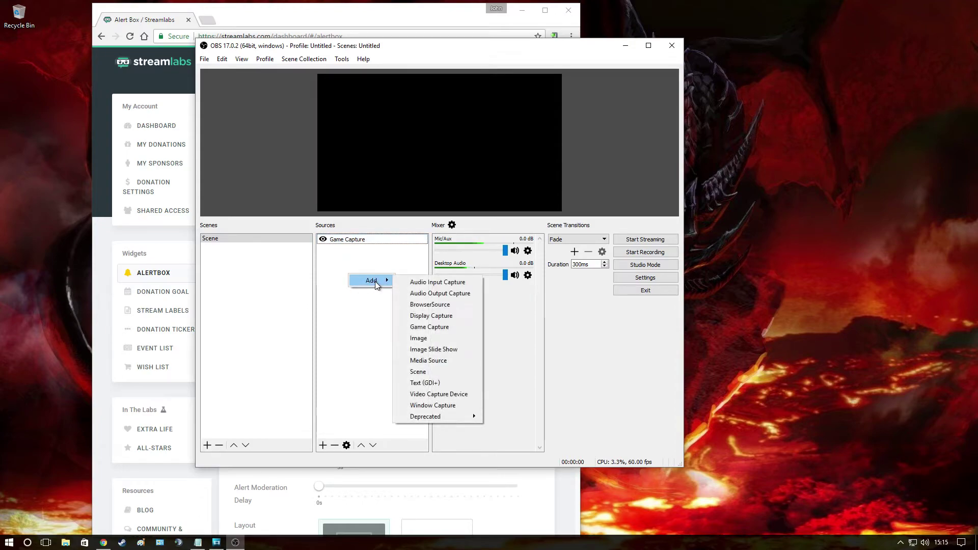
left_click(426, 302)
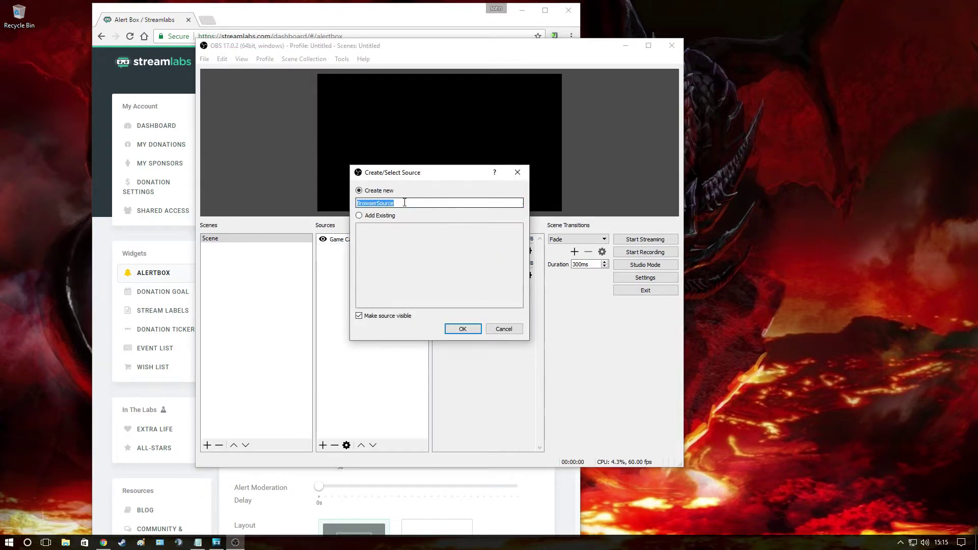
key("BackSpace")
type("alert box")
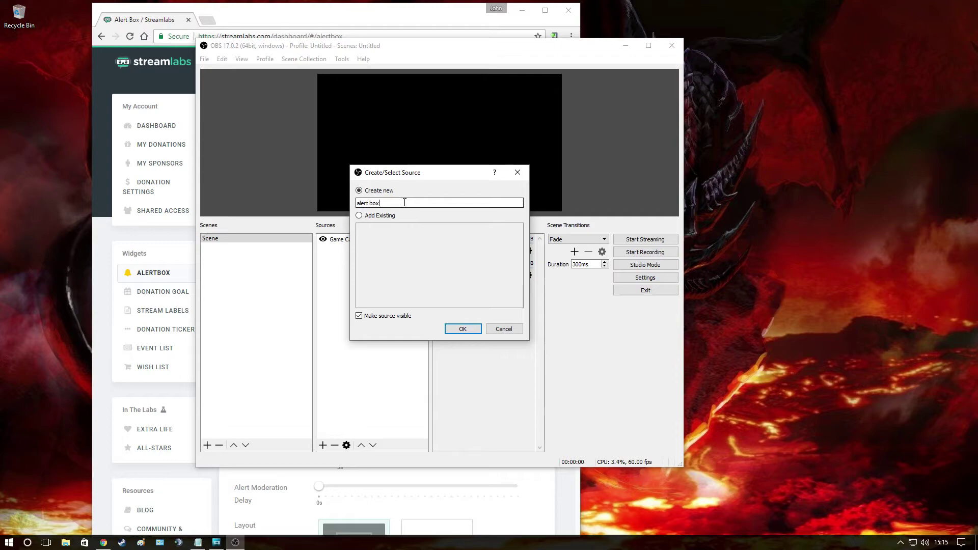
left_click(463, 329)
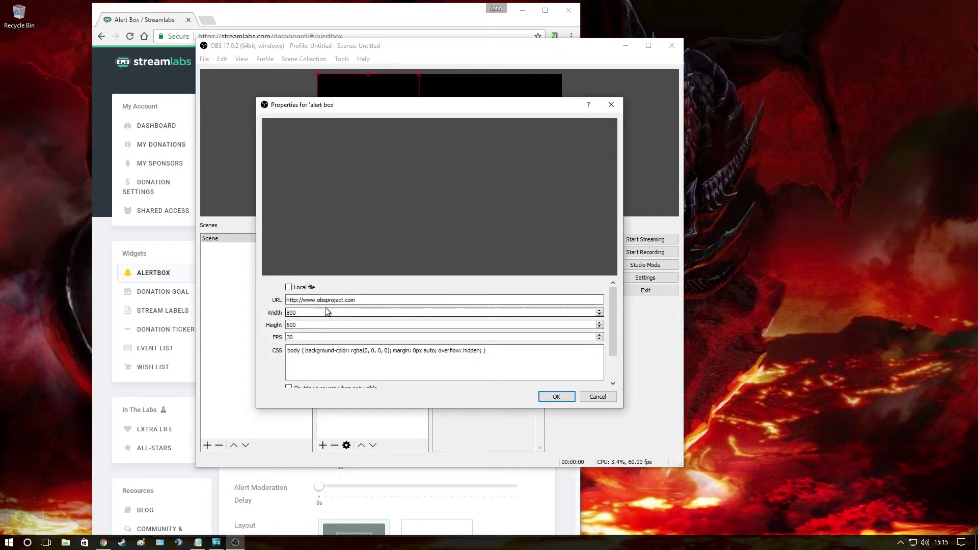
- Replace the source's placeholder URL with the pasted Alert Box widget URL and accept
left_click_drag(357, 300, 281, 303)
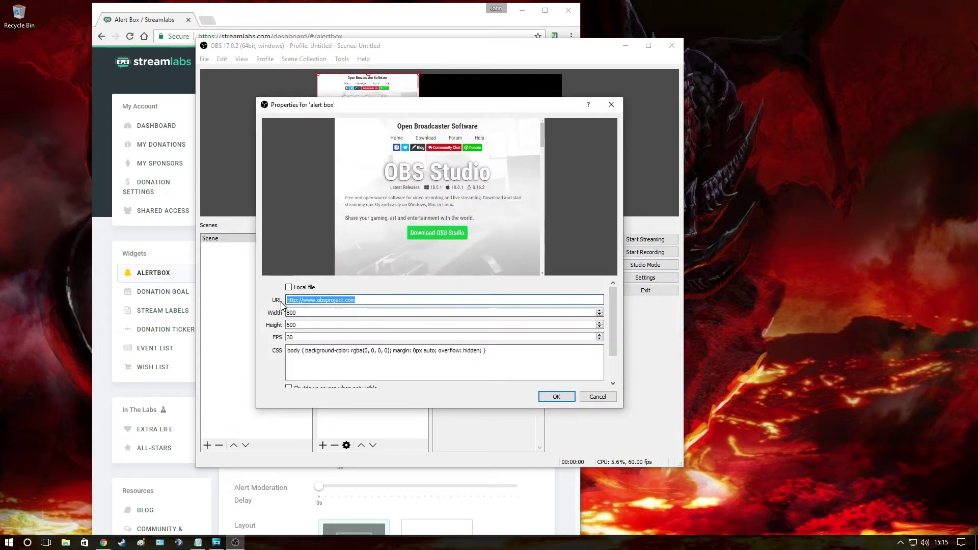
key("BackSpace")
key("ctrl+v")
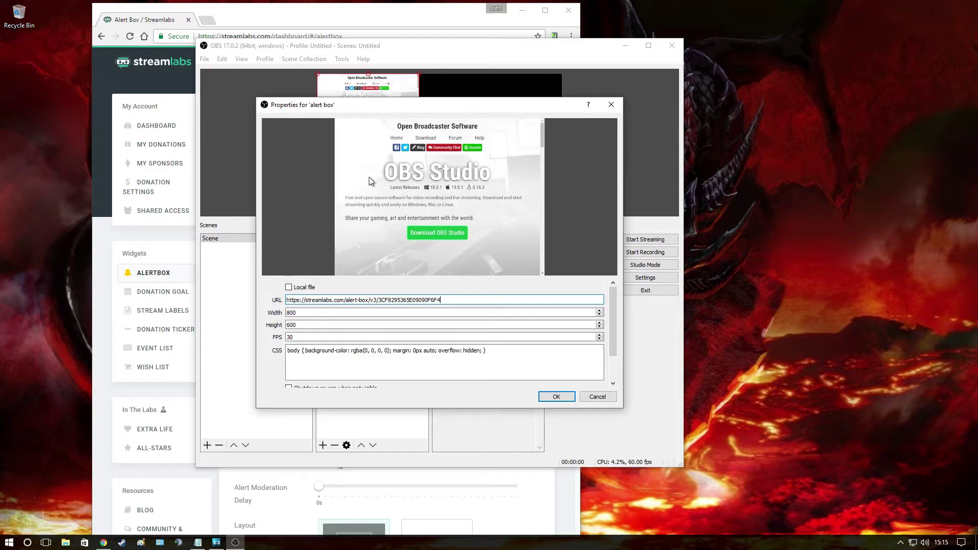
left_click(559, 397)
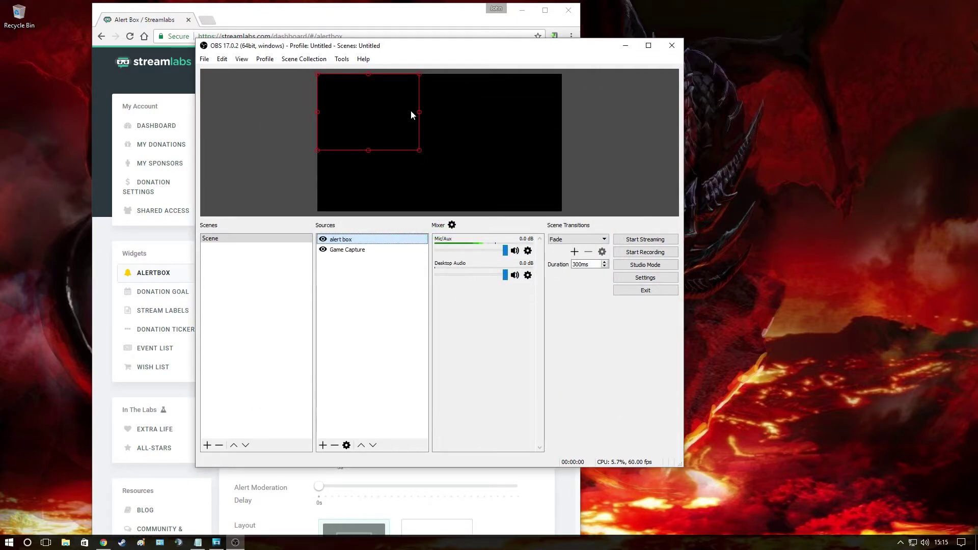
- Launch the Alert Box widget in its own window beside the dashboard and send a test super chat
left_click_drag(418, 50, 747, 247)
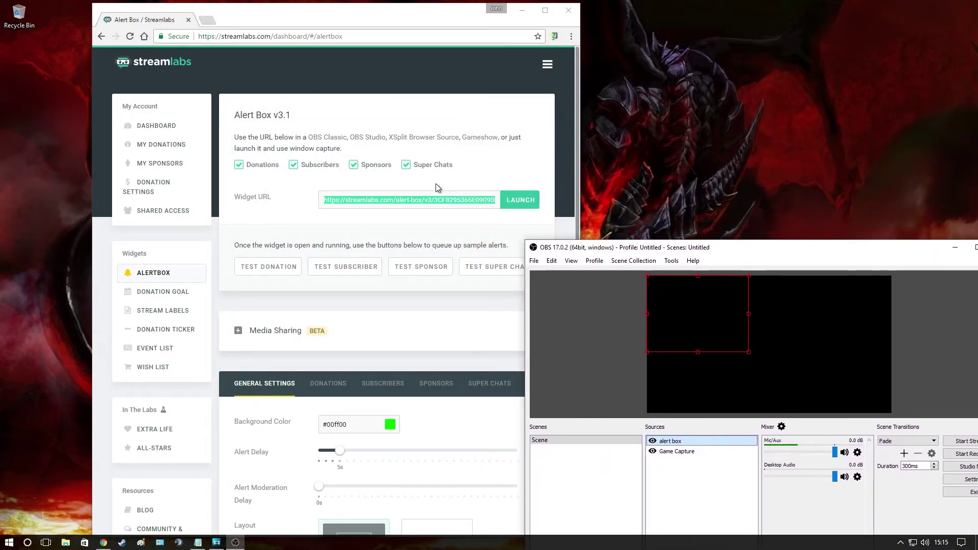
left_click(519, 200)
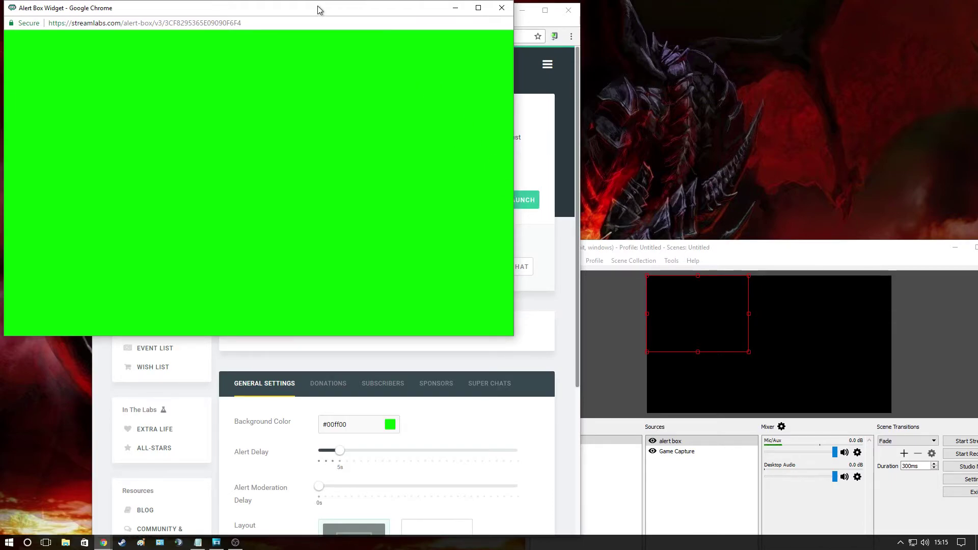
left_click_drag(308, 10, 977, 58)
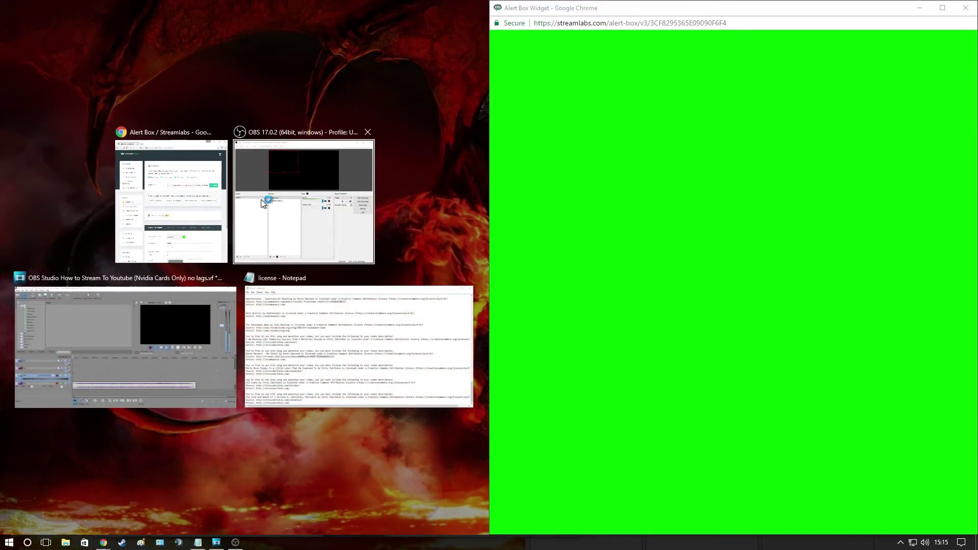
left_click(191, 201)
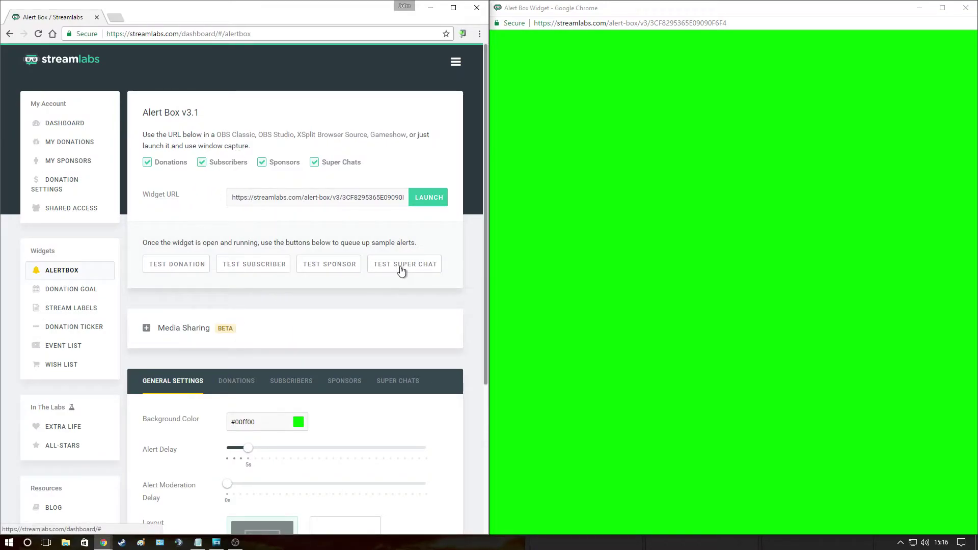
left_click(402, 271)
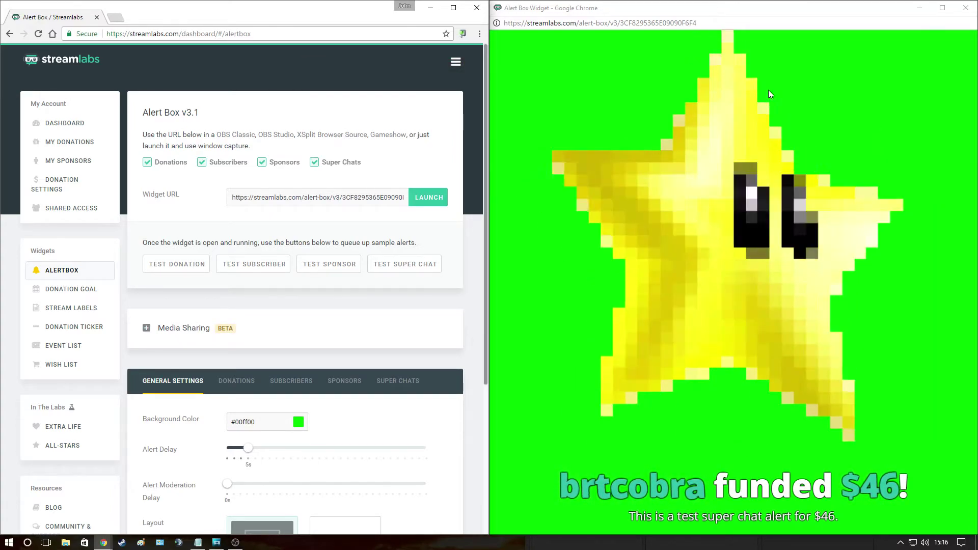
- Dock the smaller widget window on the far right and send a test subscriber alert
left_click_drag(769, 8, 711, 94)
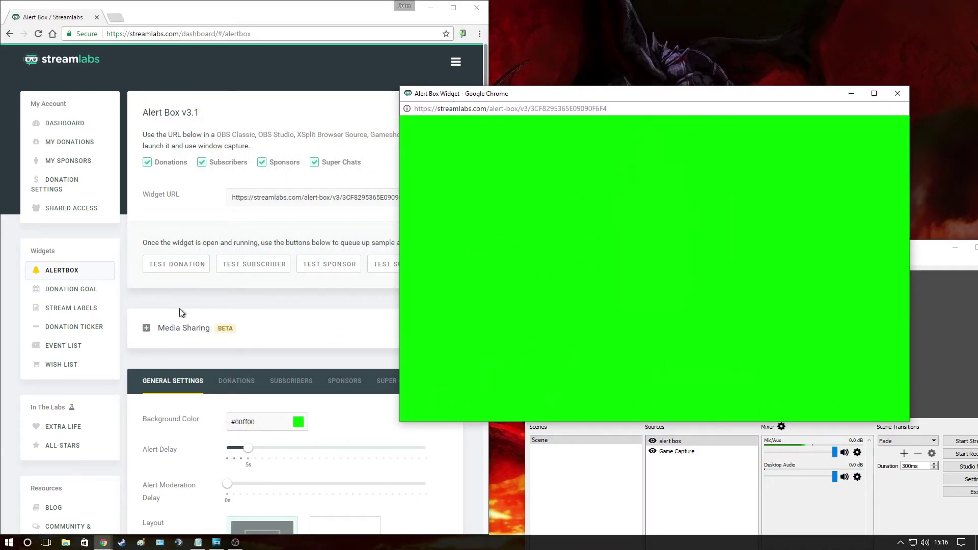
left_click_drag(670, 101, 913, 106)
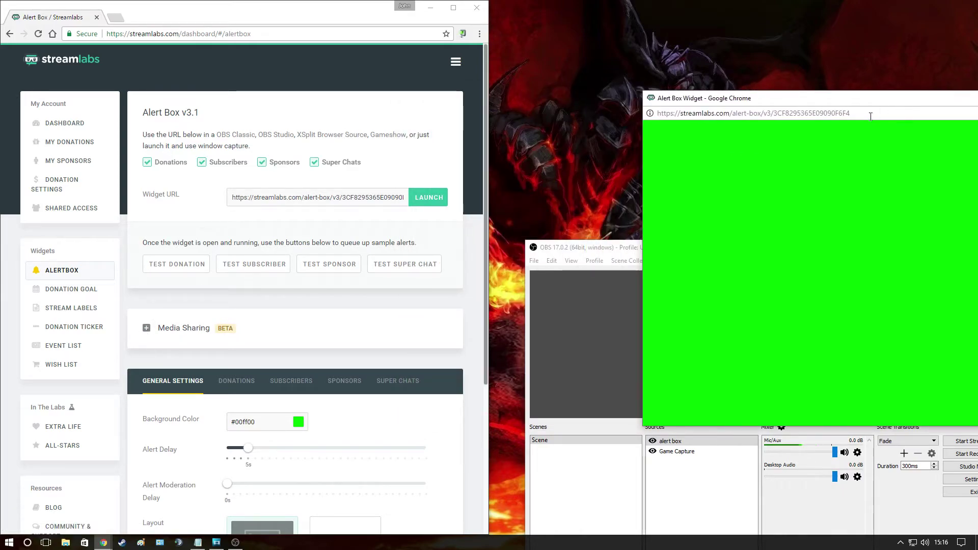
left_click_drag(824, 98, 976, 56)
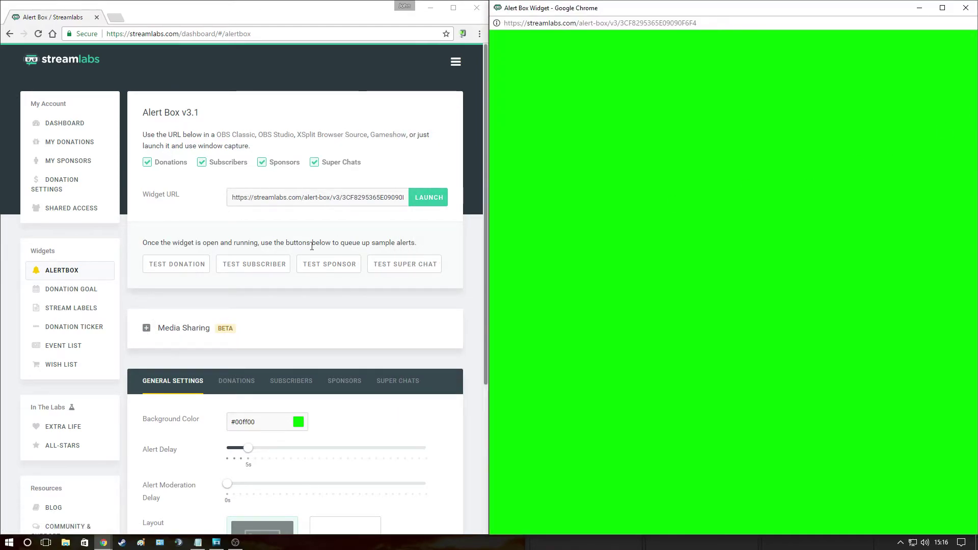
left_click(245, 272)
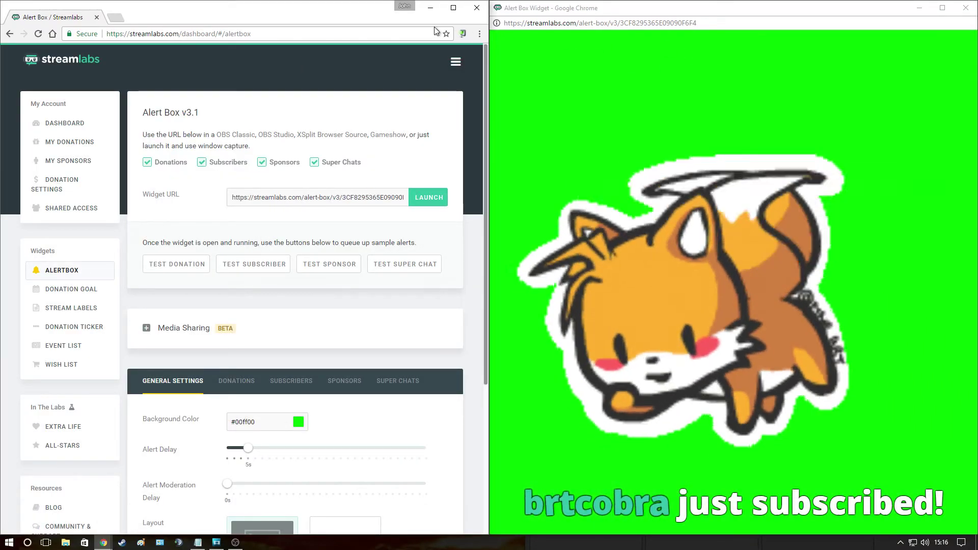
- Reopen the Streamlabs Alert Box page from Chrome's jump list and send another test super chat
left_click(472, 9)
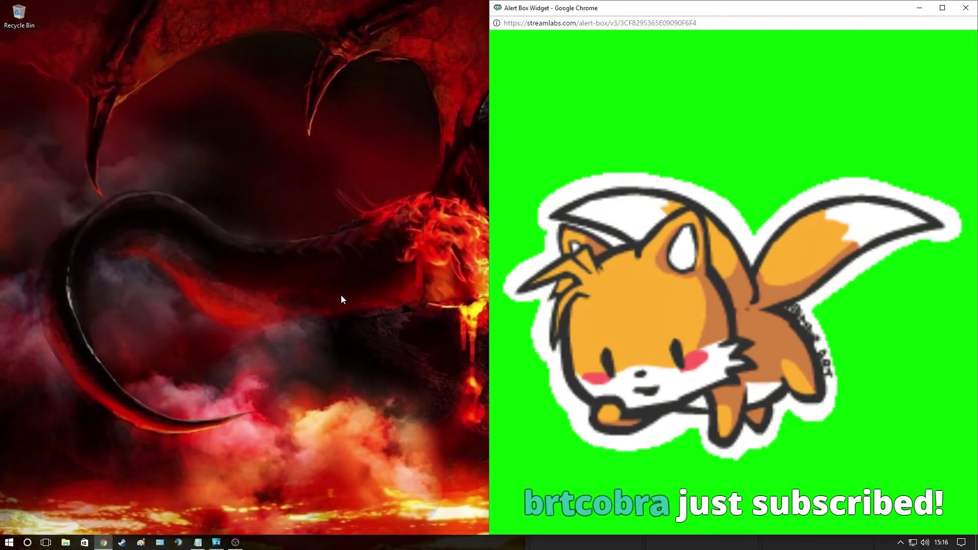
left_click_drag(710, 7, 225, 87)
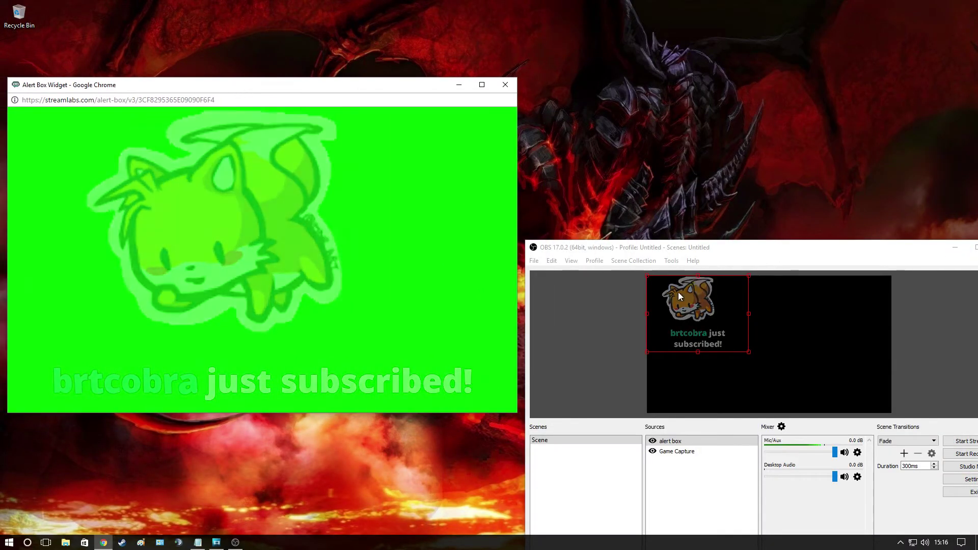
left_click_drag(750, 249, 977, 127)
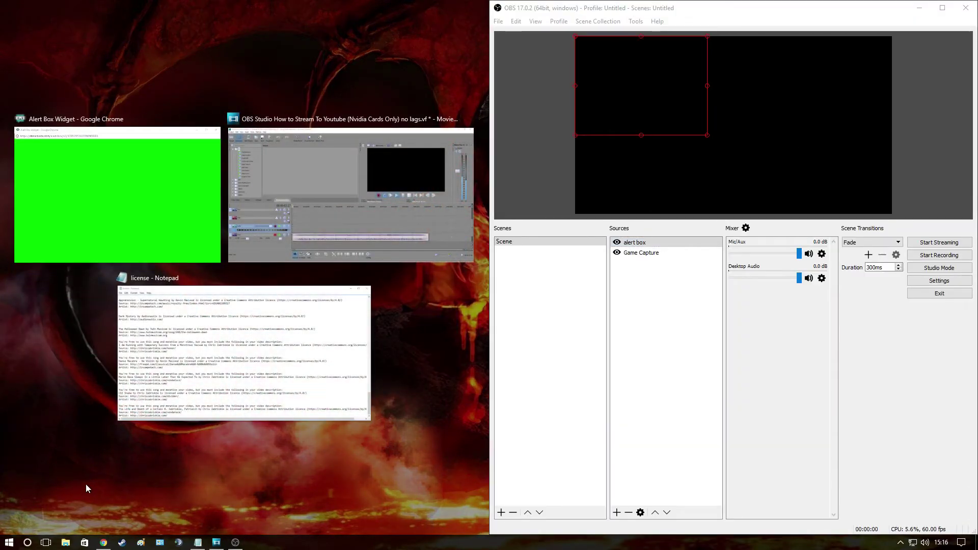
right_click(103, 543)
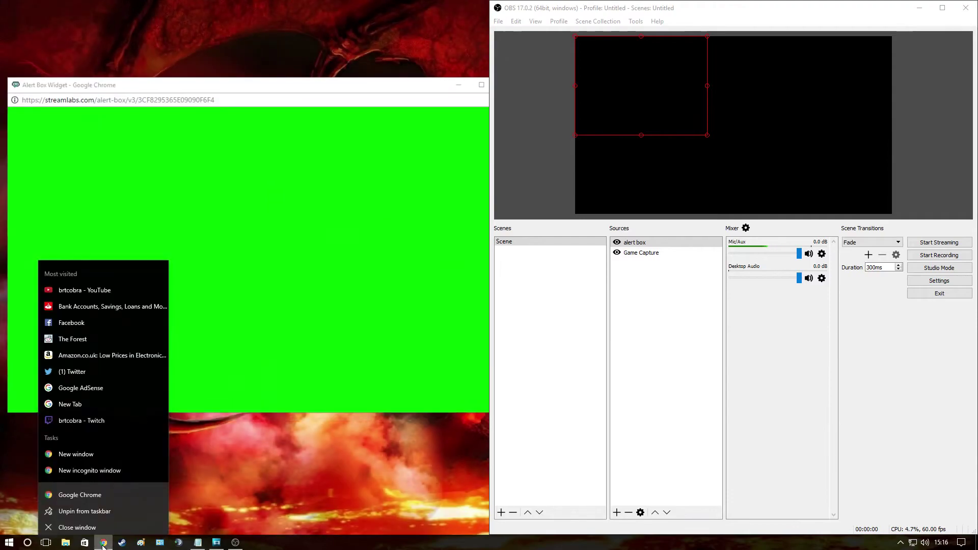
left_click(88, 494)
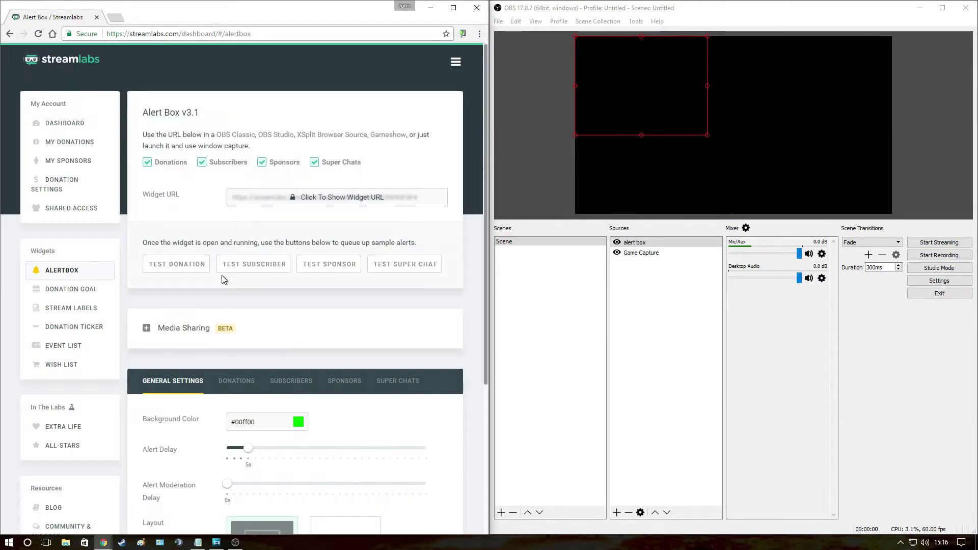
left_click(396, 264)
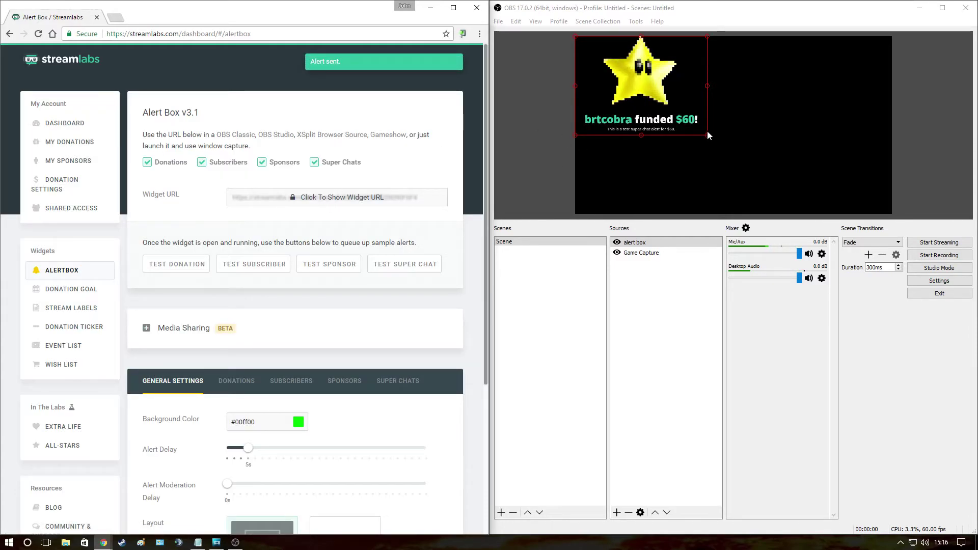
- Shrink the alert box source in the OBS preview and close the Streamlabs window
left_click_drag(708, 133, 677, 112)
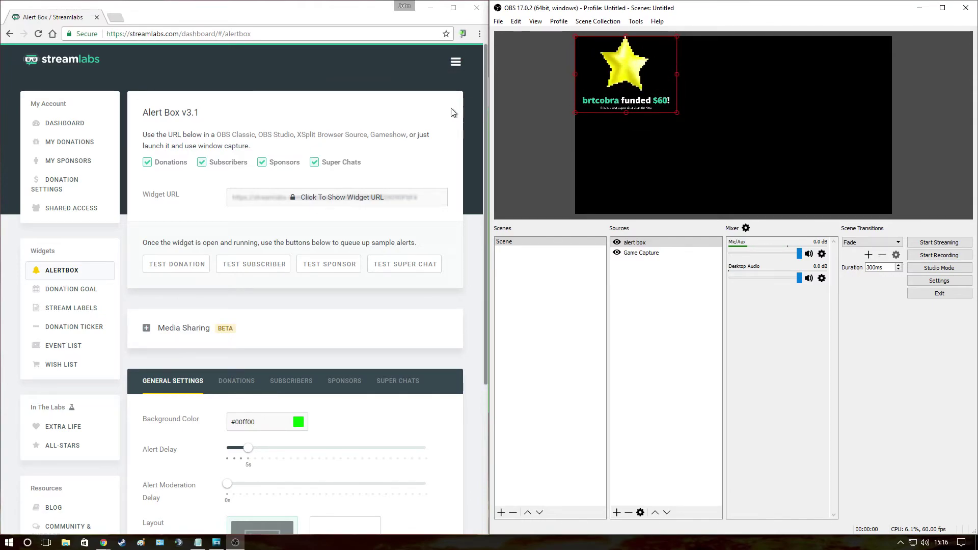
left_click(476, 11)
left_click_drag(738, 10, 686, 124)
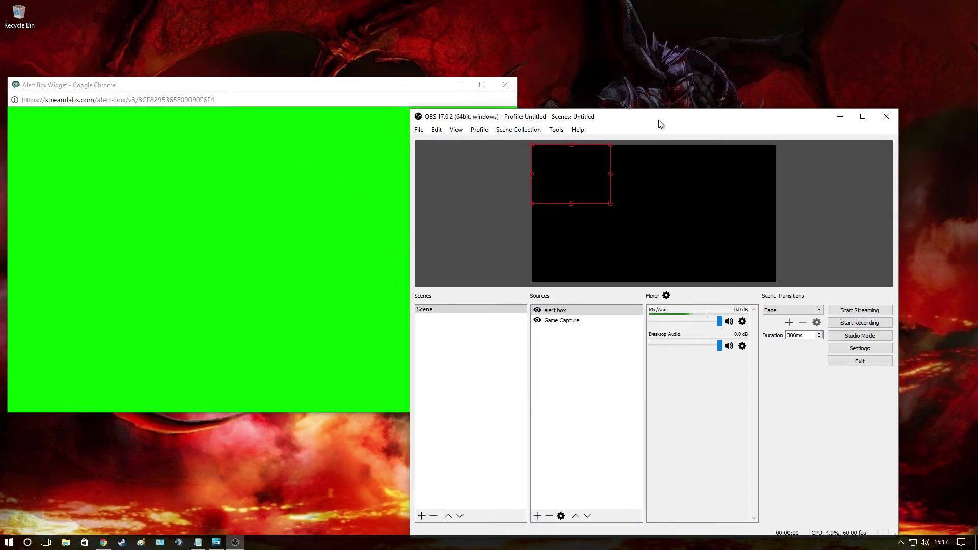
left_click_drag(658, 118, 600, 62)
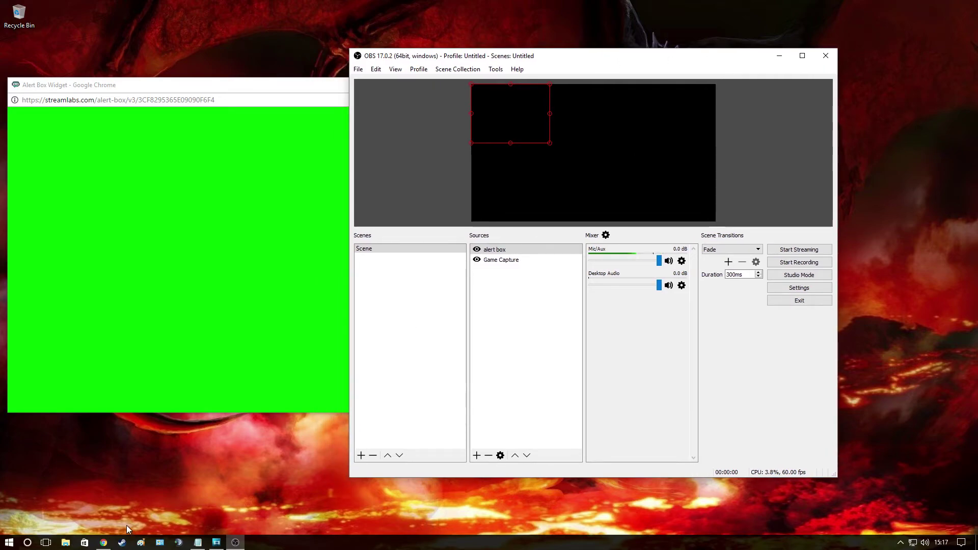
- Minimize OBS and open YouTube's Stream now live dashboard in a new Chrome window
left_click(781, 55)
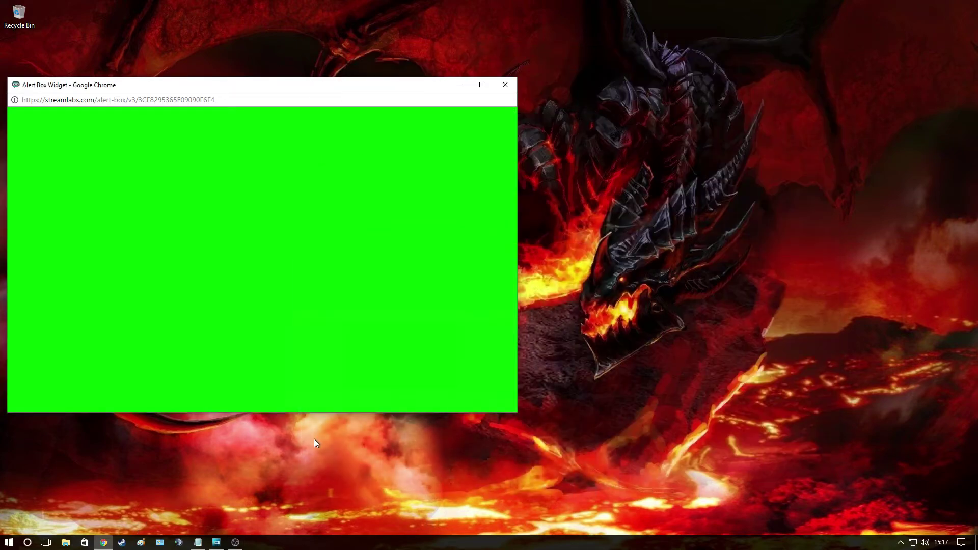
right_click(103, 542)
left_click(99, 491)
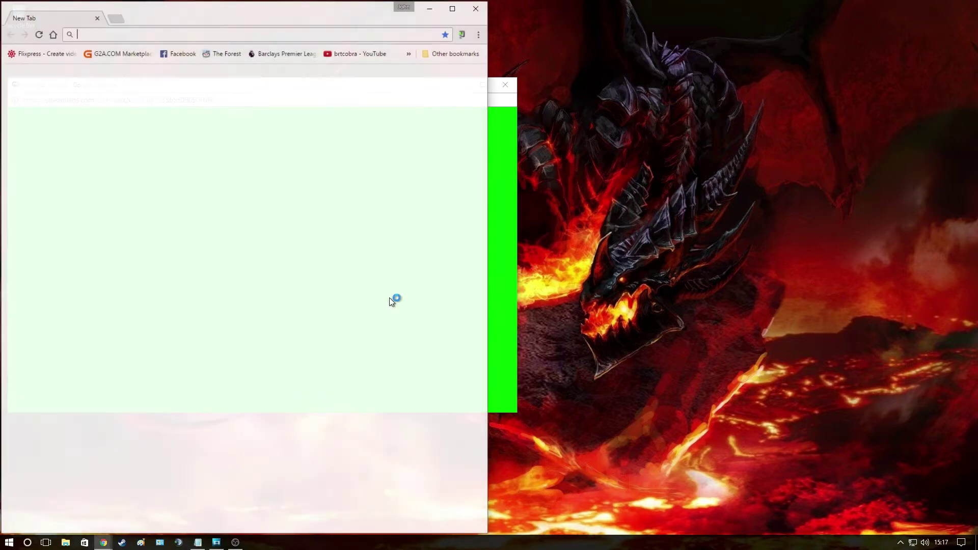
left_click(142, 203)
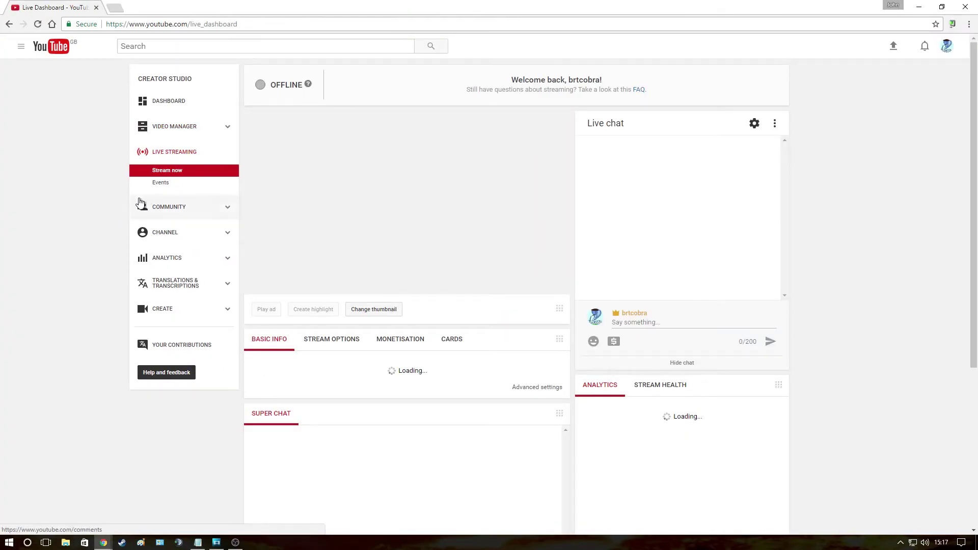
- Start a thumbnail change but cancel it, then scroll down to the Share panel
scroll(646, 322, "down", 1)
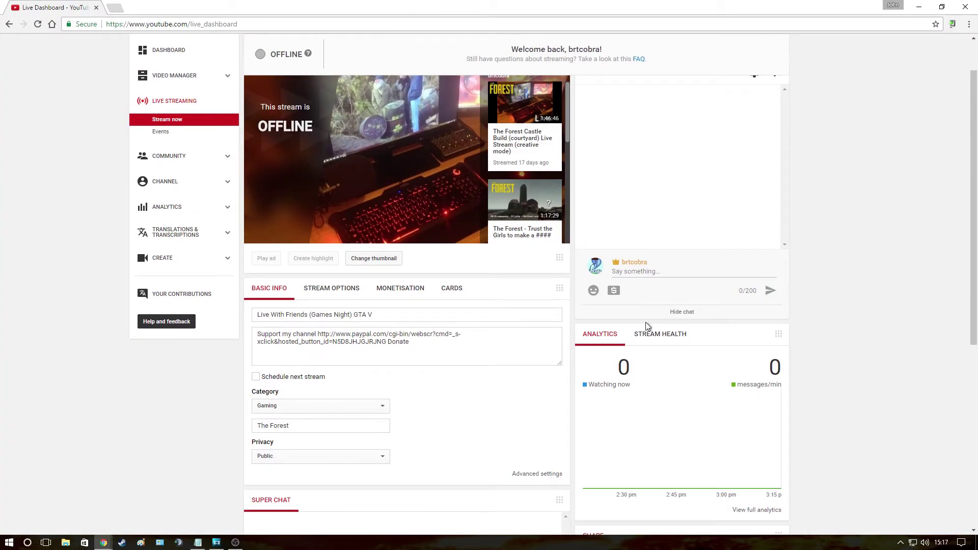
scroll(416, 328, "up", 1)
left_click(375, 312)
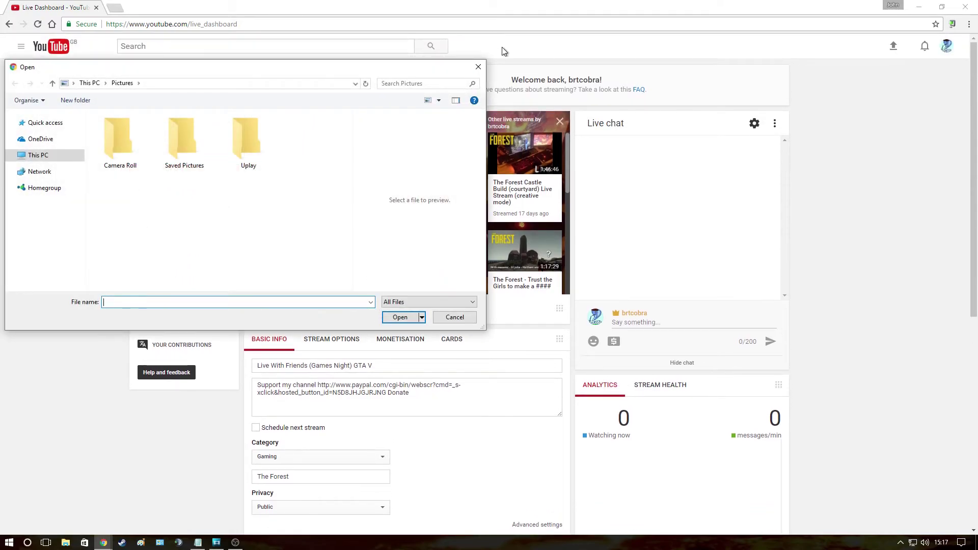
left_click(475, 69)
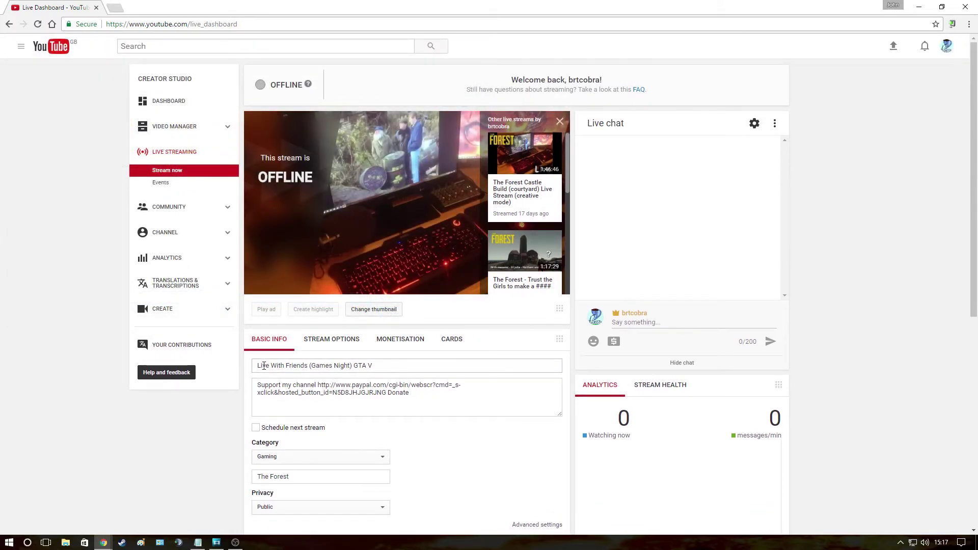
scroll(861, 320, "down", 2)
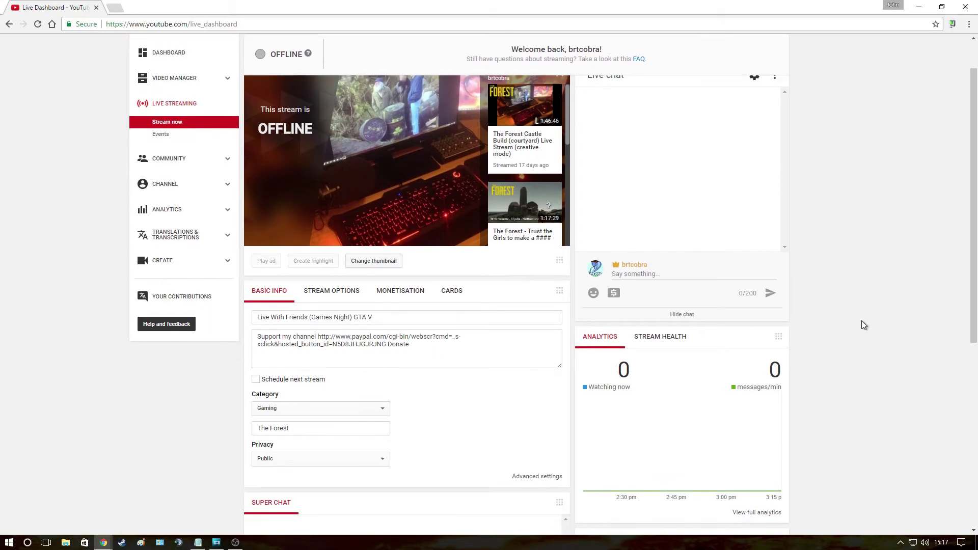
scroll(705, 185, "up", 3)
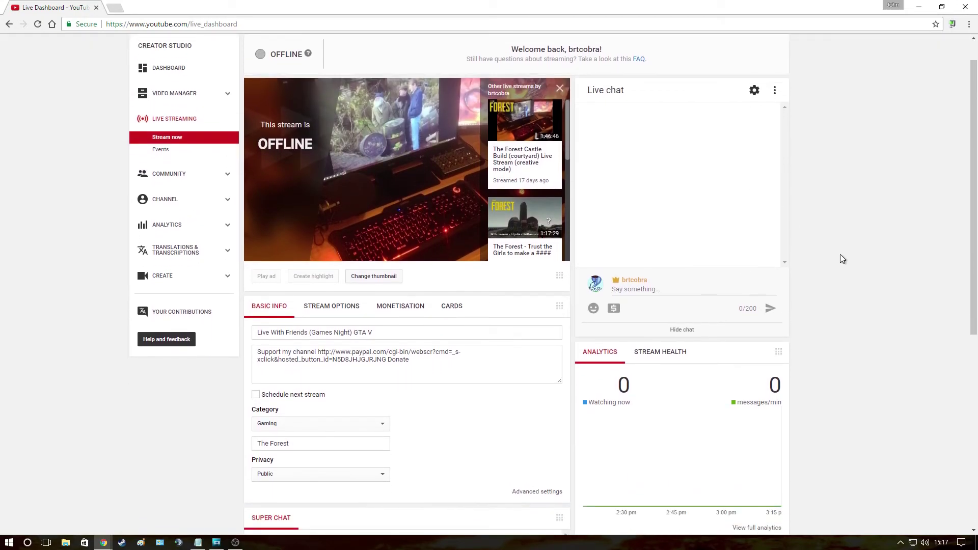
scroll(825, 265, "down", 2)
scroll(790, 345, "down", 3)
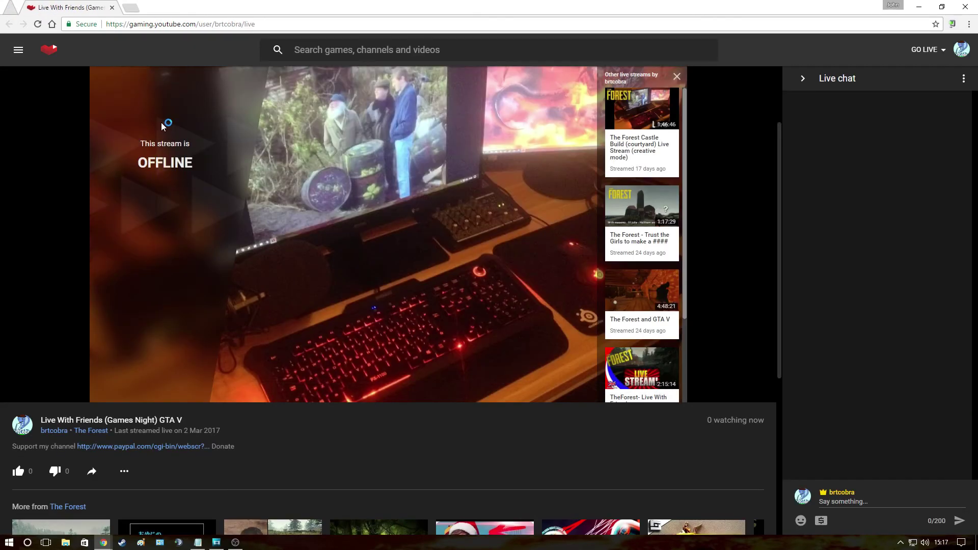
- Pop out the live chat, close the main YouTube Gaming window, and move the chat right
left_click(964, 79)
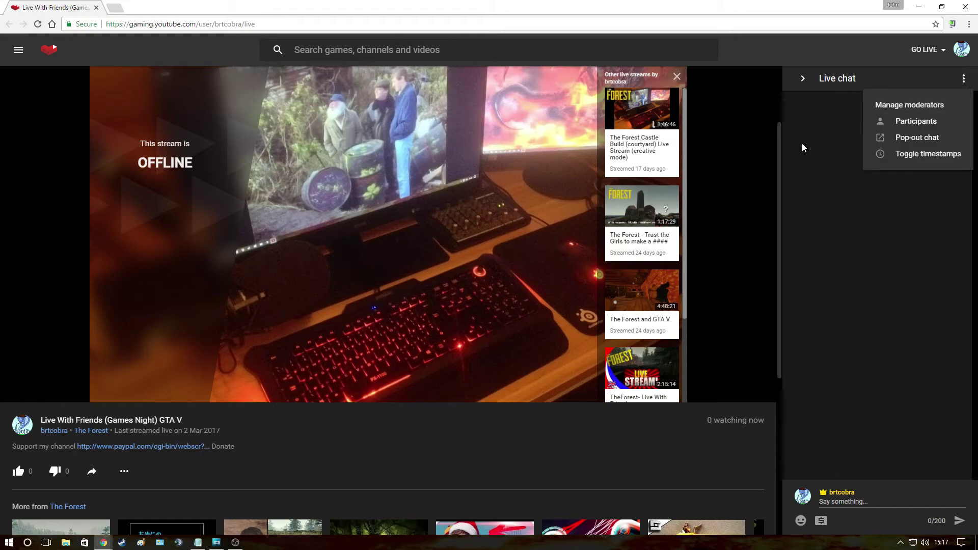
left_click(869, 139)
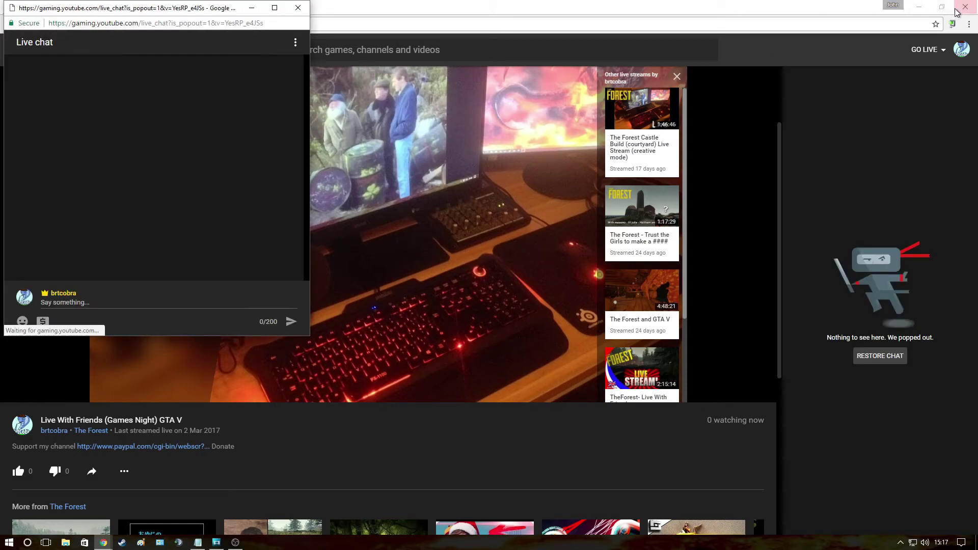
left_click(919, 7)
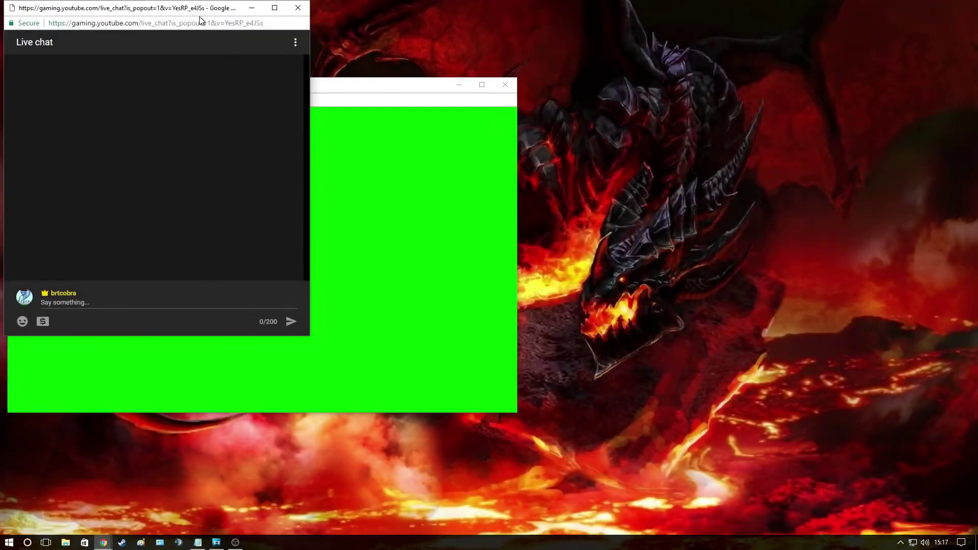
left_click_drag(188, 7, 752, 91)
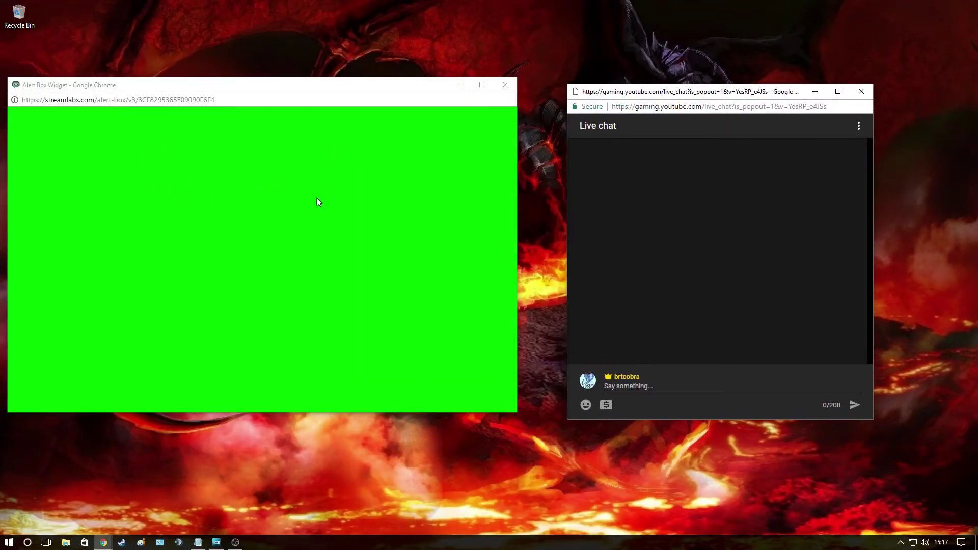
- Narrow the Alert Box widget window and shift it right beside the chat
left_click_drag(517, 202, 431, 203)
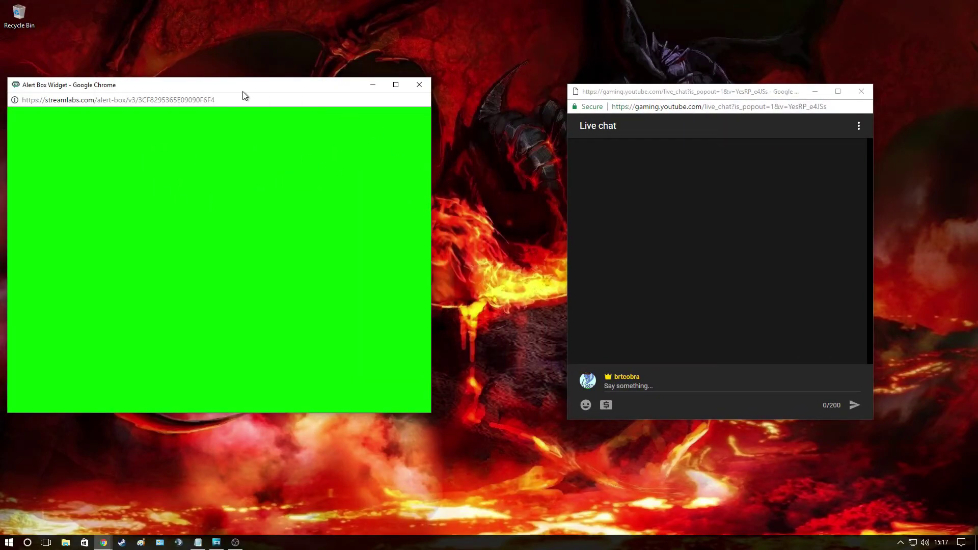
left_click_drag(243, 92, 342, 88)
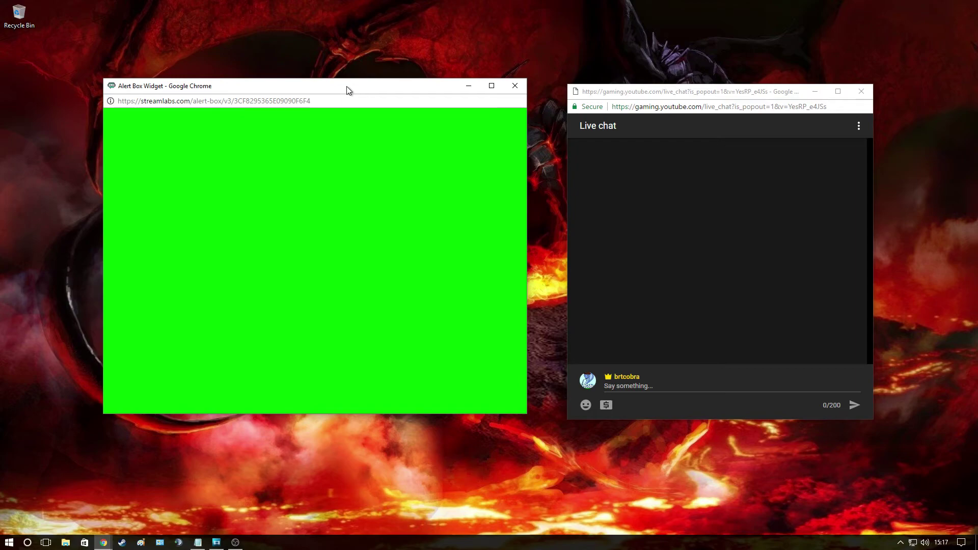
mouse_move(322, 90)
left_mouse_down()
mouse_move(910, 102)
mouse_move(719, 112)
mouse_move(304, 99)
mouse_move(334, 97)
left_mouse_up()
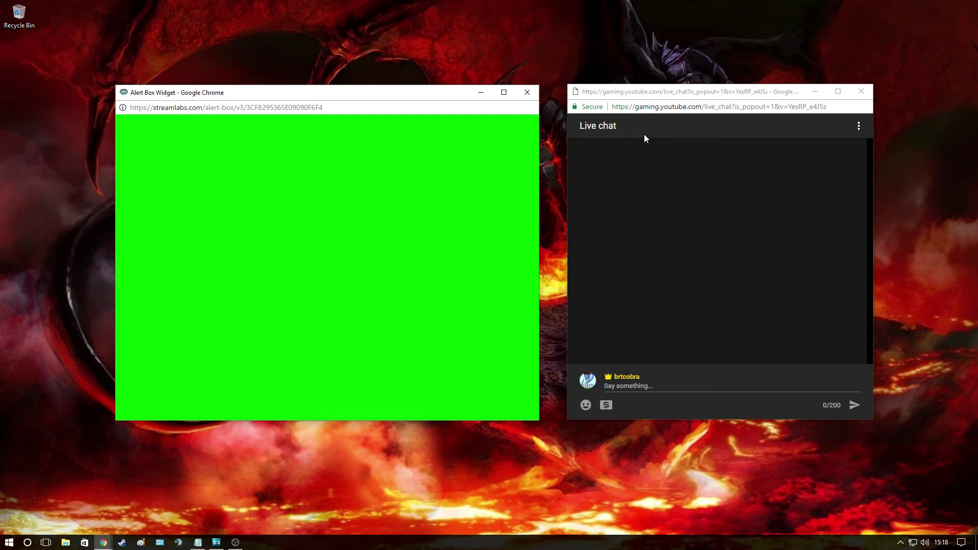
- Add a Video Capture Device source with default properties to the OBS scene
left_click(236, 542)
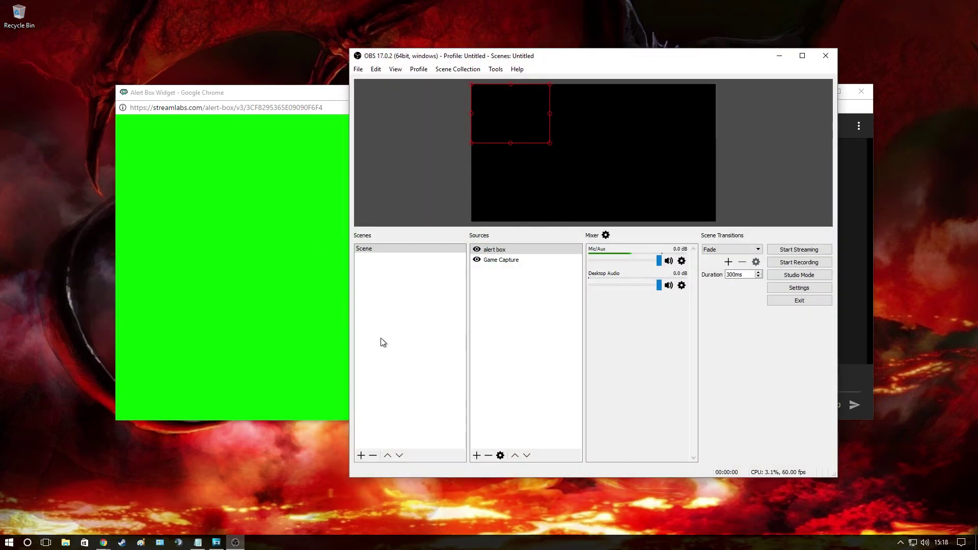
left_click_drag(612, 59, 491, 65)
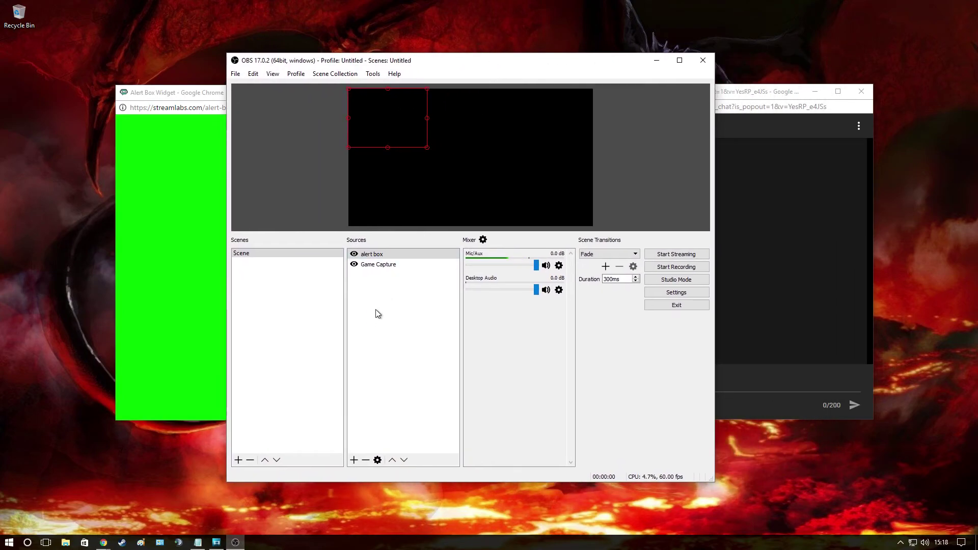
right_click(386, 294)
mouse_move(396, 299)
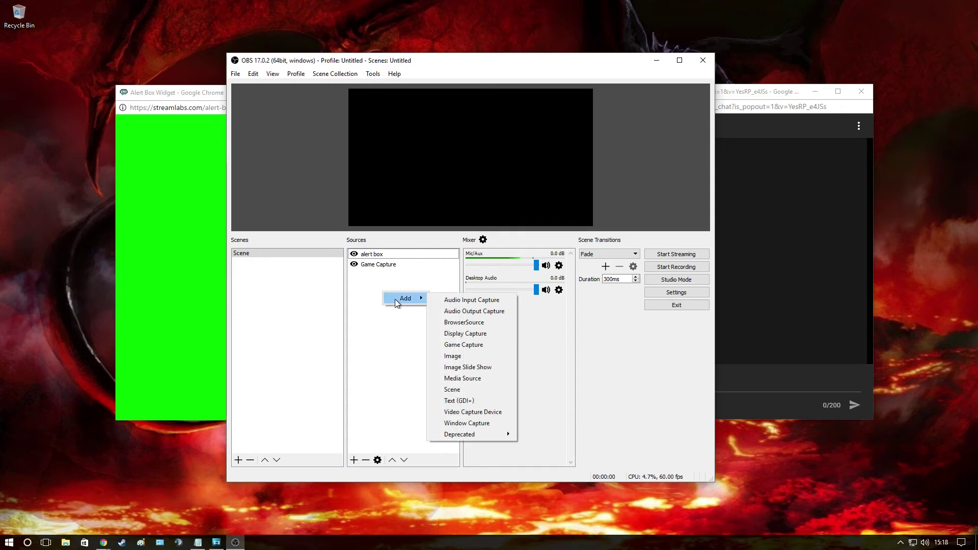
left_click(478, 412)
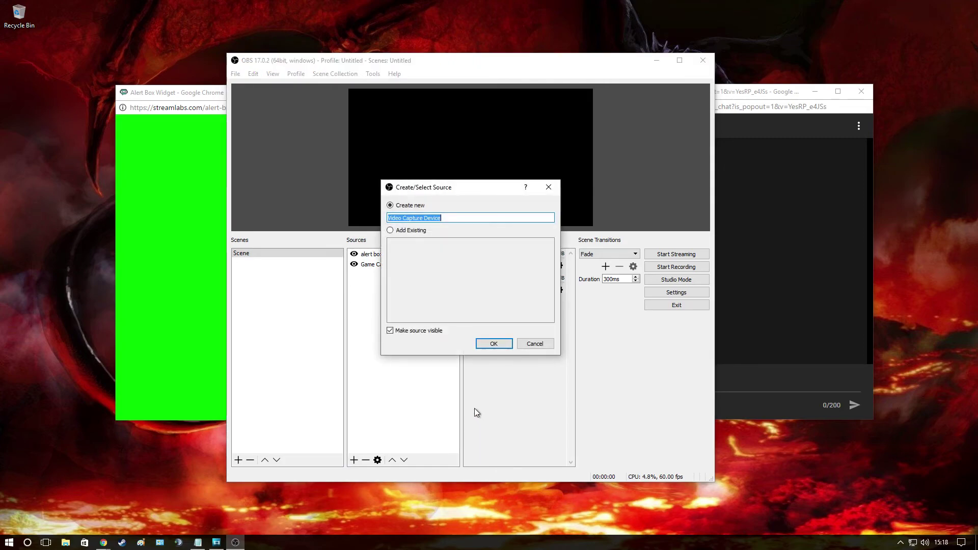
left_click(493, 344)
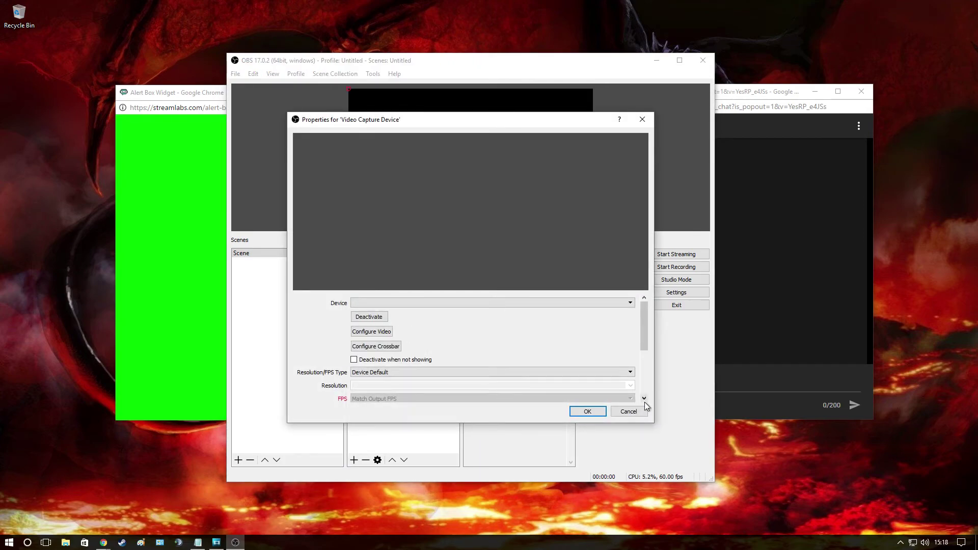
left_click(630, 413)
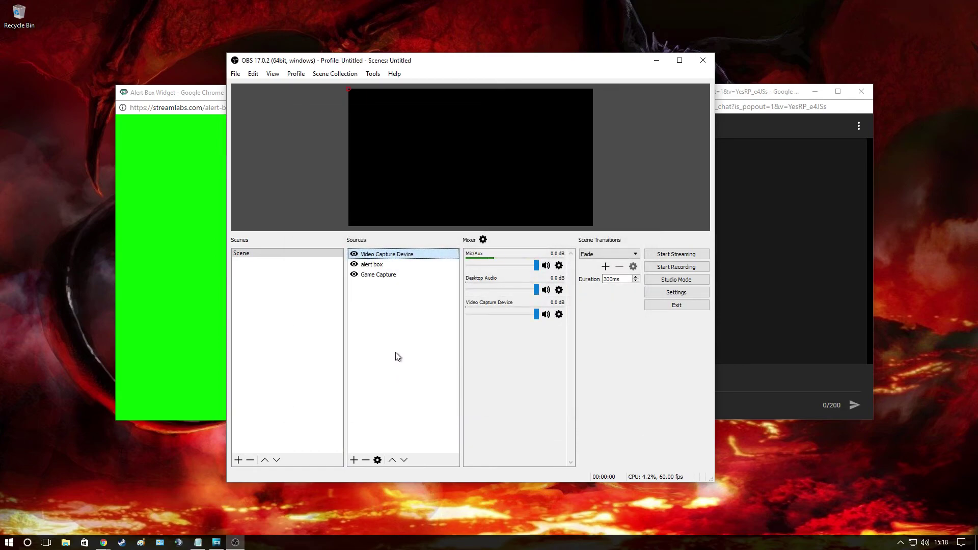
- Remove the Game Capture source from the scene
right_click(371, 277)
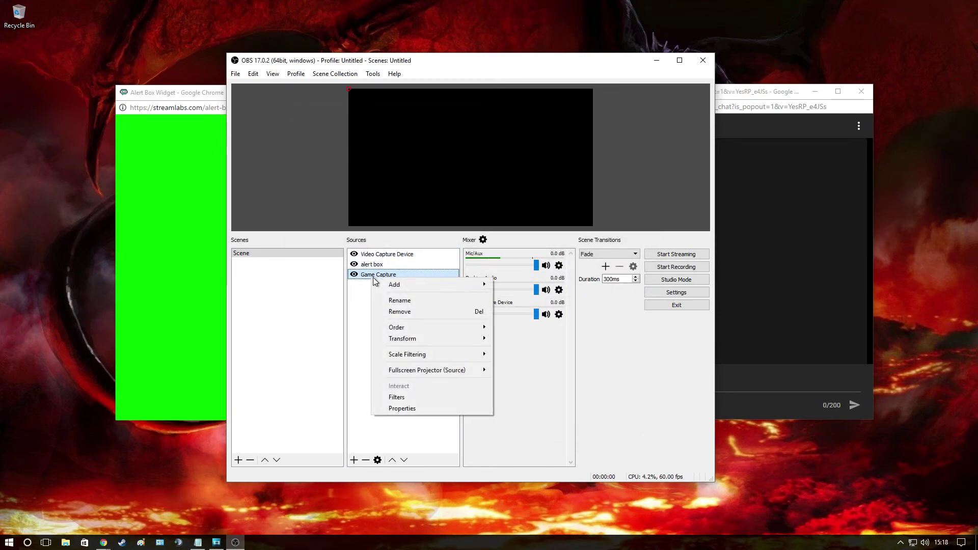
left_click(413, 311)
left_click(493, 287)
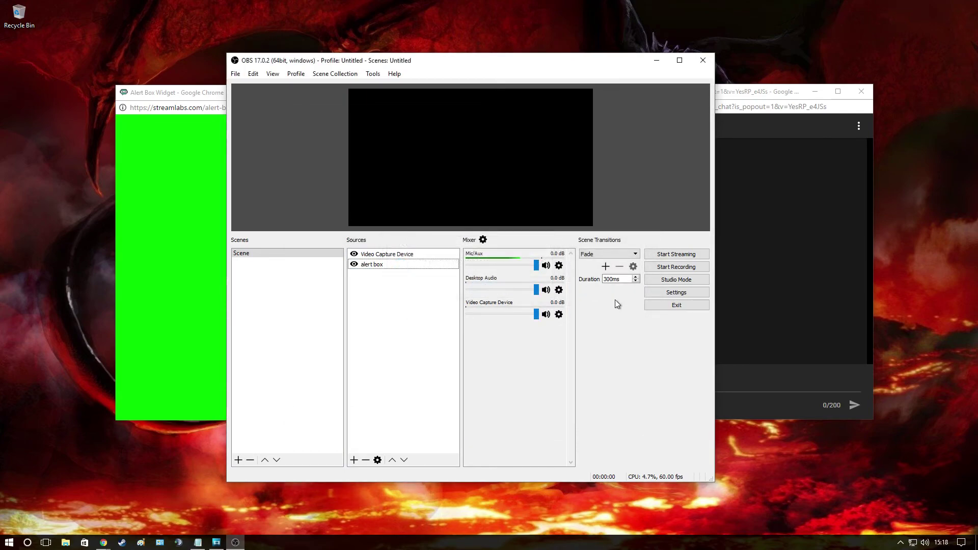
- Review the Output page in OBS Settings and close without changes
left_click(674, 294)
left_click(274, 154)
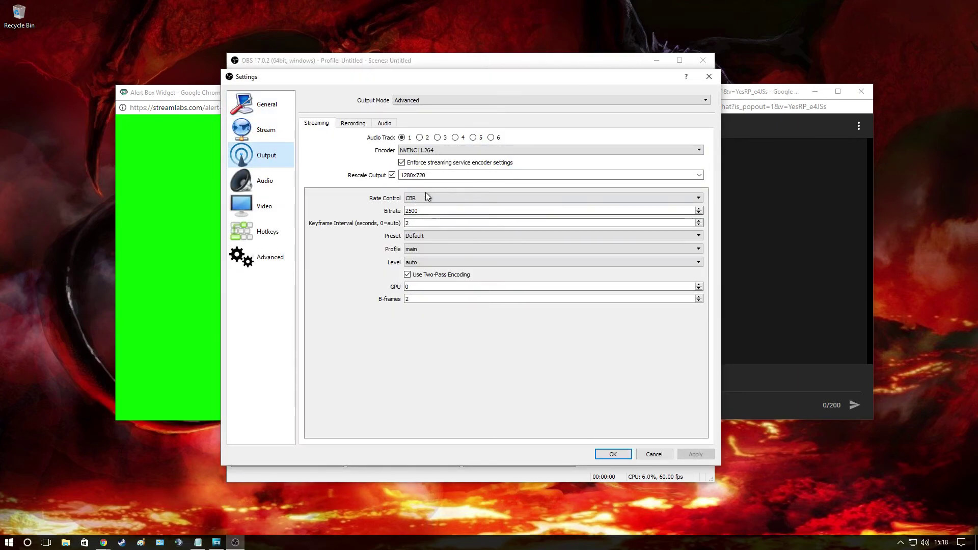
left_click(613, 454)
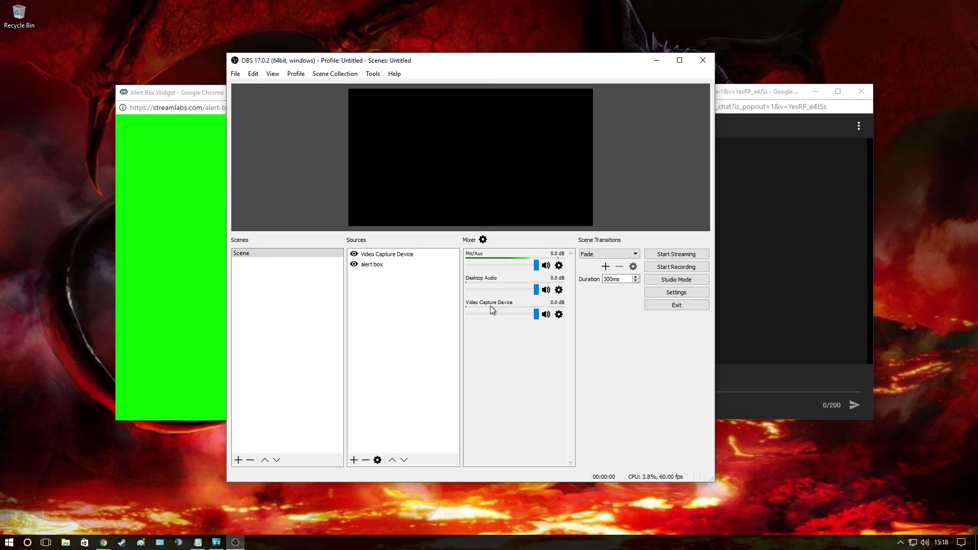
- Uncheck tracks 1–6 for Video Capture Device in Advanced Audio Properties, then reopen to verify
left_click(483, 240)
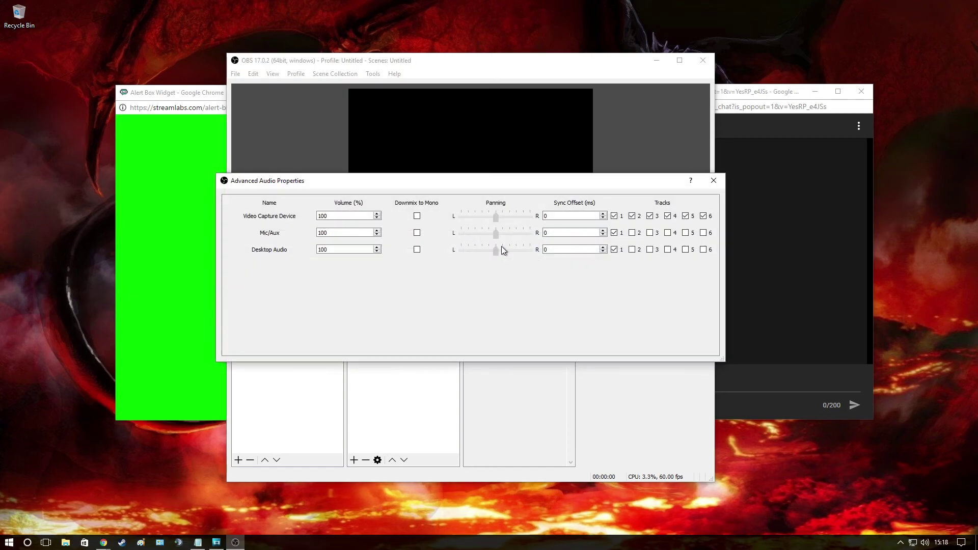
left_click(631, 216)
left_click(650, 216)
left_click(668, 216)
left_click(685, 216)
left_click(703, 217)
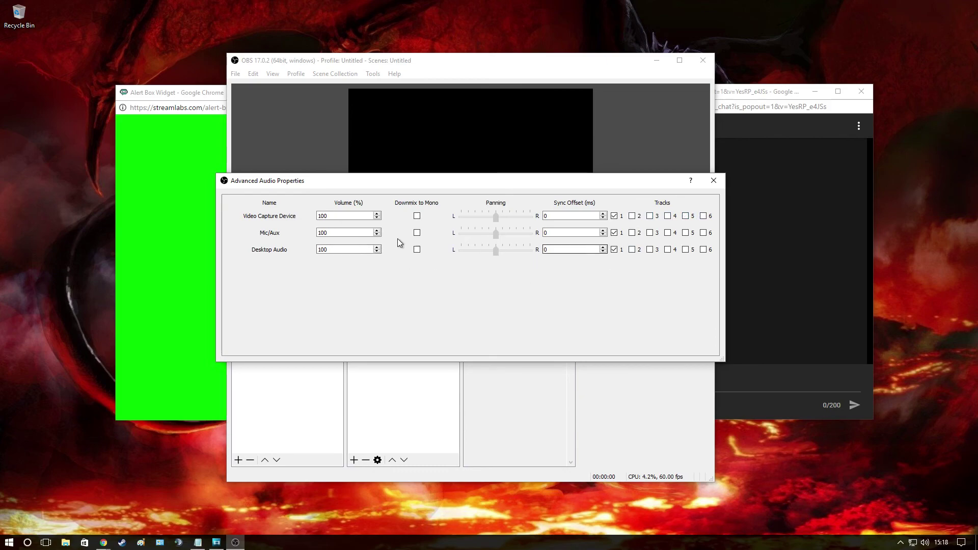
left_click(614, 216)
left_click(715, 182)
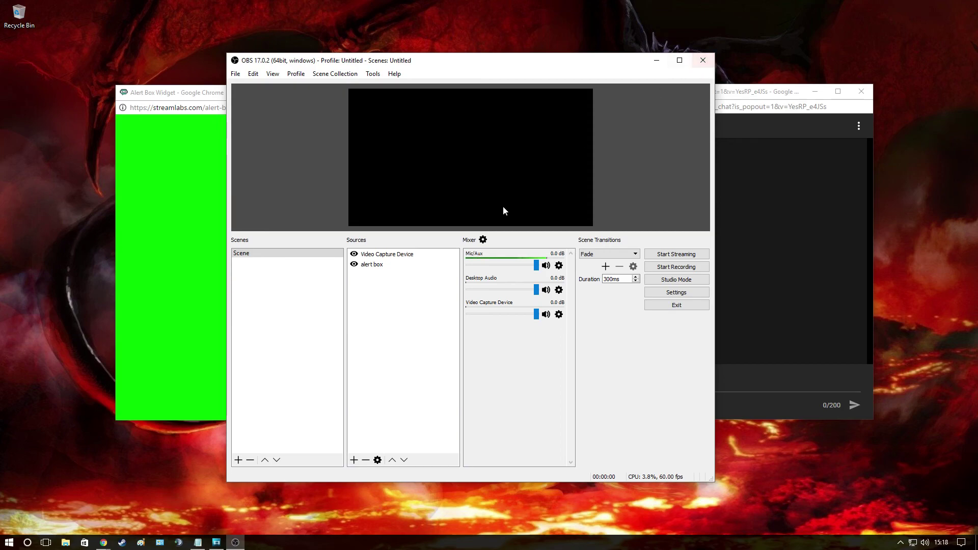
left_click(483, 240)
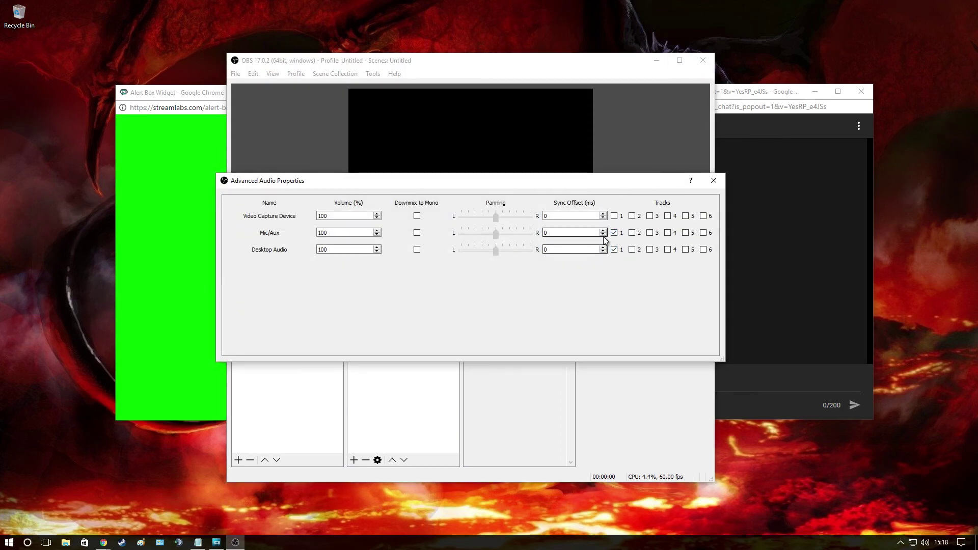
left_click(714, 181)
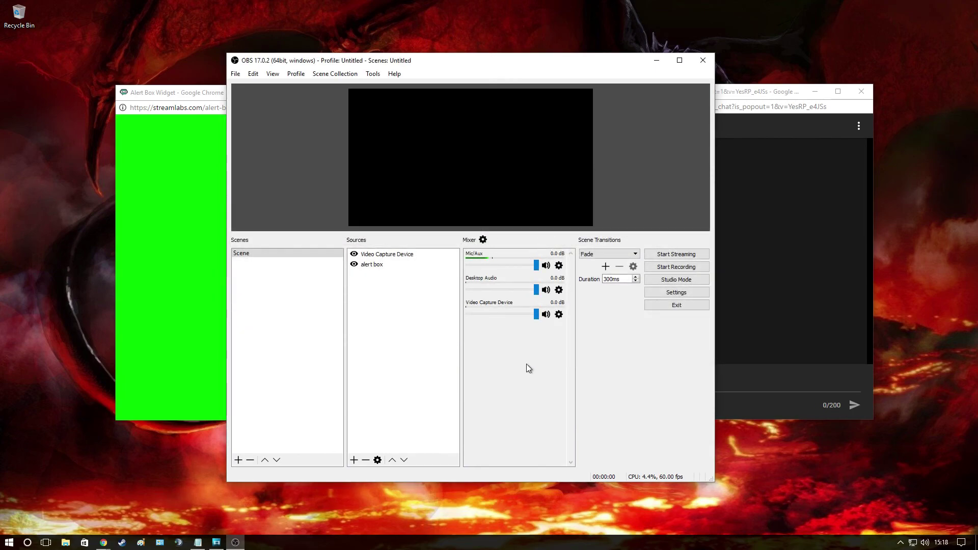
- Close the OBS Studio window from its title bar
left_click(713, 58)
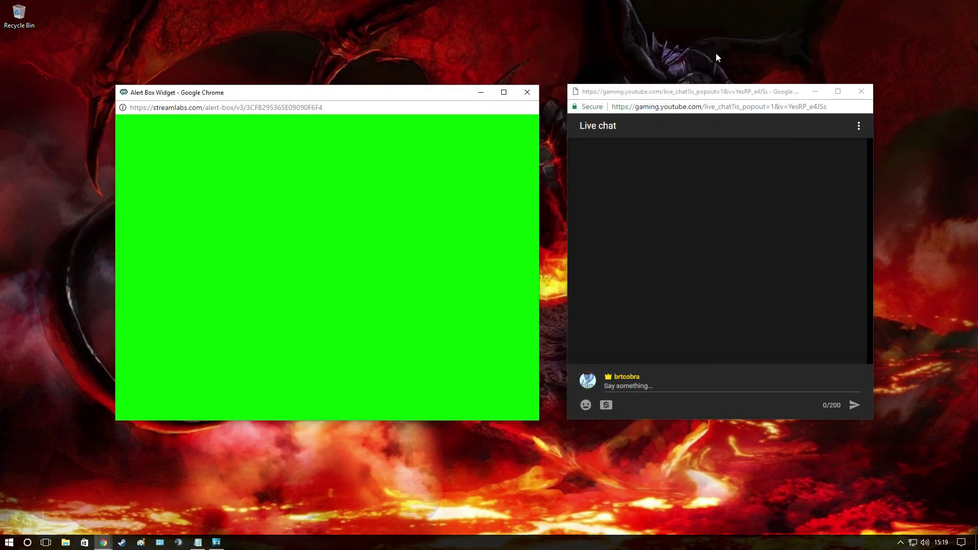